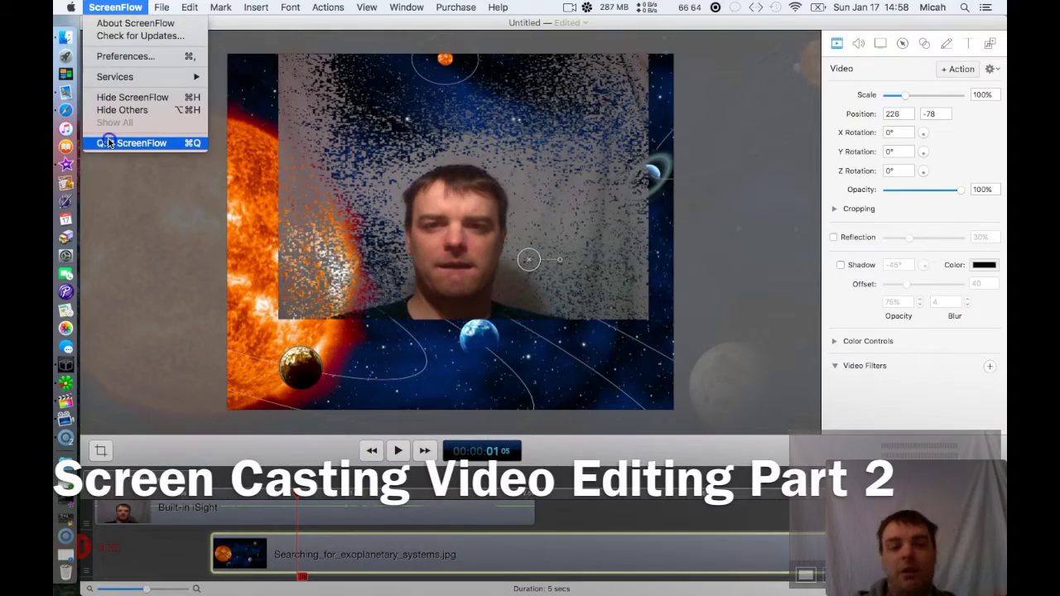
# Step: Quit ScreenFlow from its application menu
pyautogui.click(108, 143)
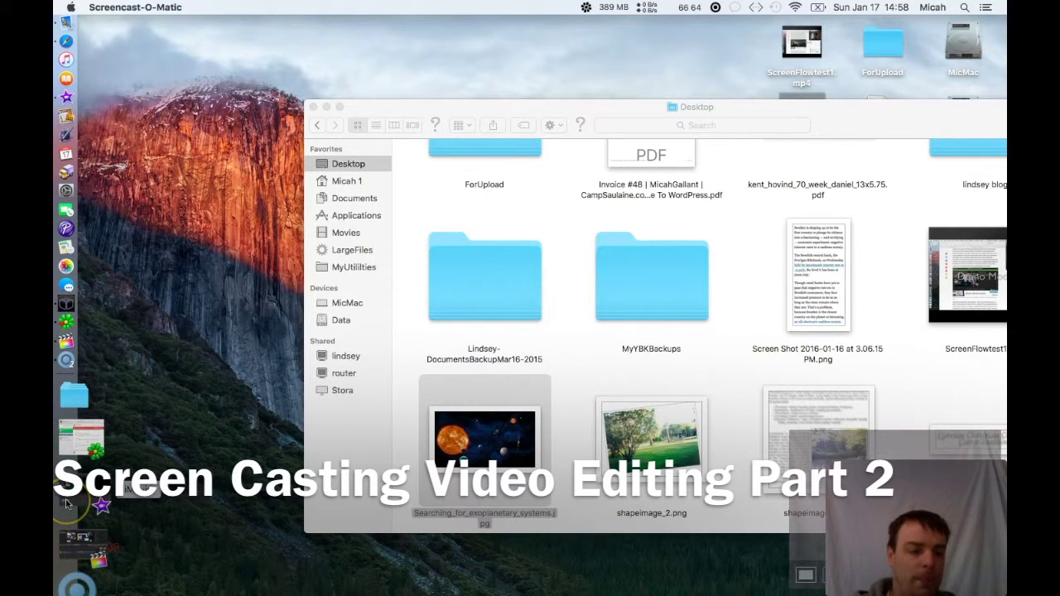
# Step: Switch to iMovie and preview the family video clip in My Movie
pyautogui.click(68, 504)
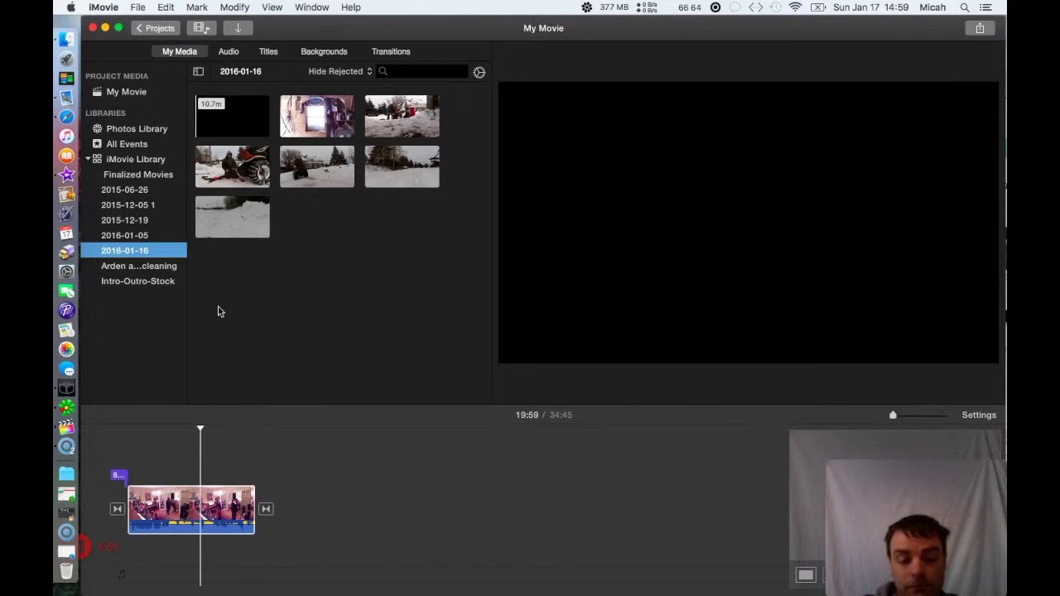
pyautogui.click(203, 497)
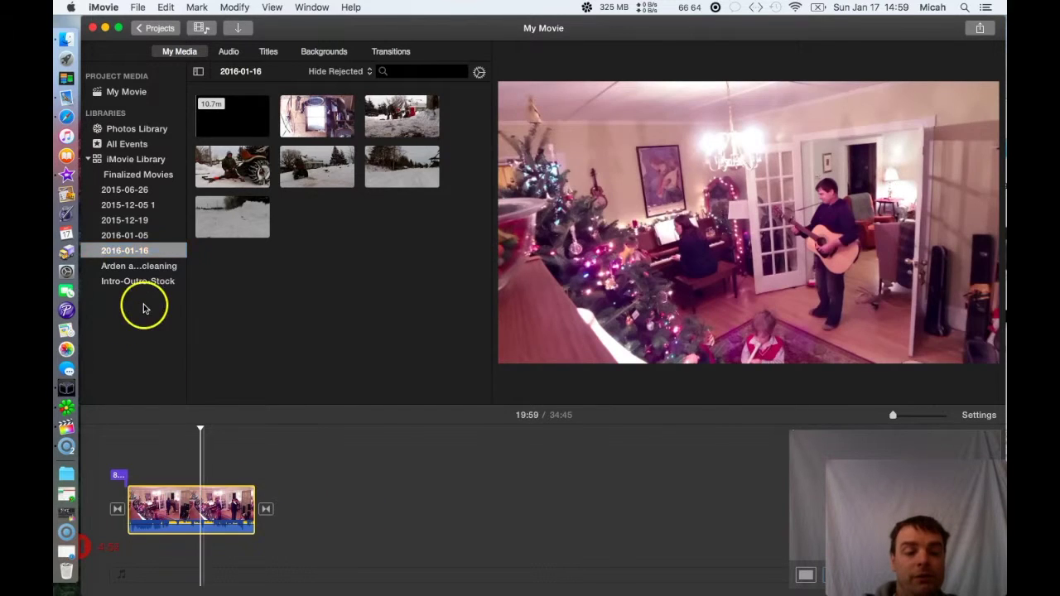
# Step: Append an Intro-Outro-Stock sun title clip to the movie's end and delete its Directed By title
pyautogui.click(129, 283)
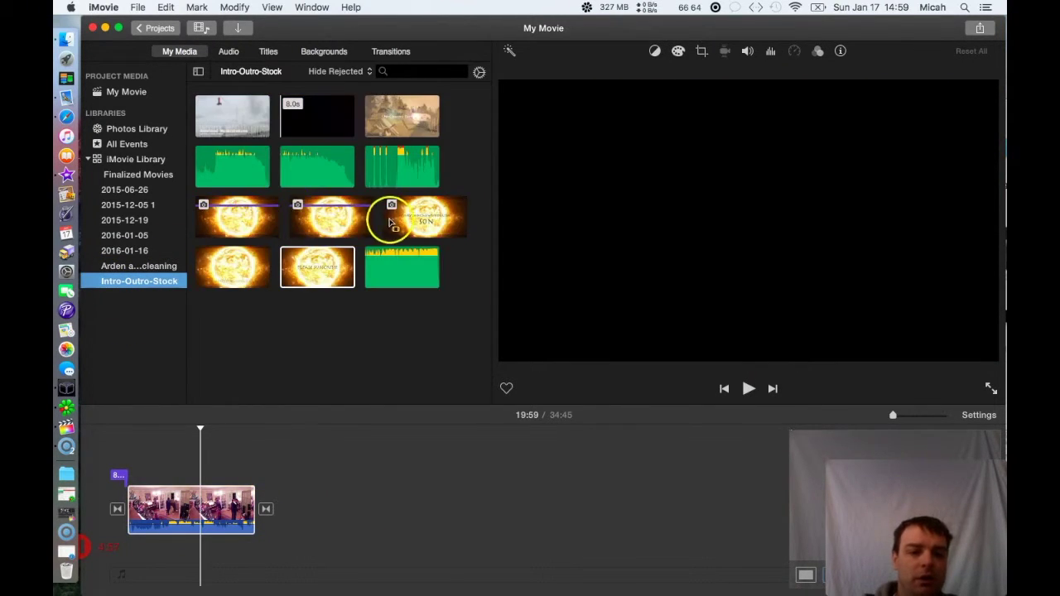
pyautogui.click(336, 261)
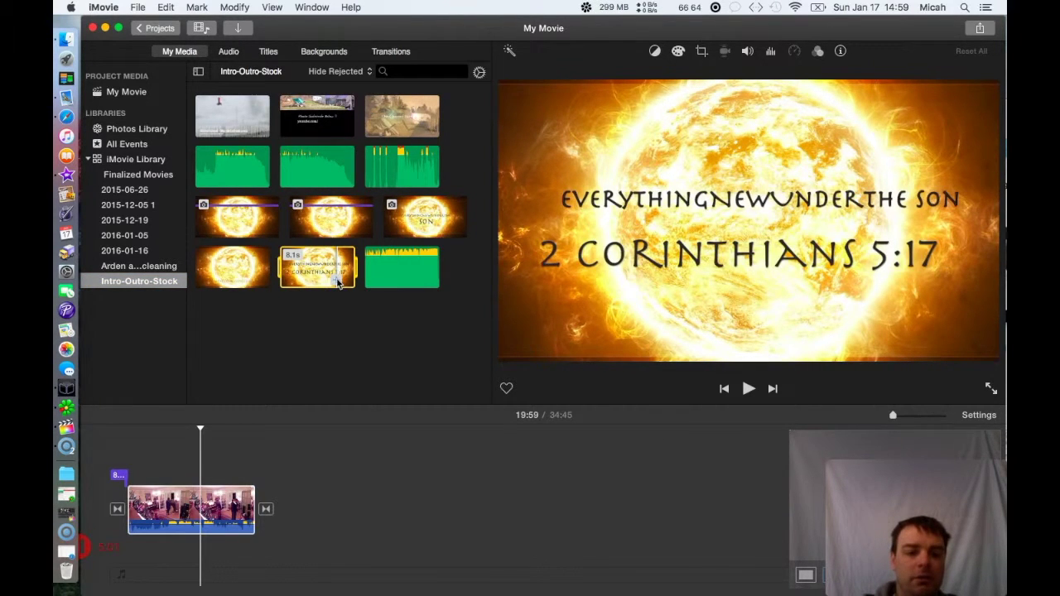
pyautogui.moveTo(338, 282); pyautogui.dragTo(372, 444)
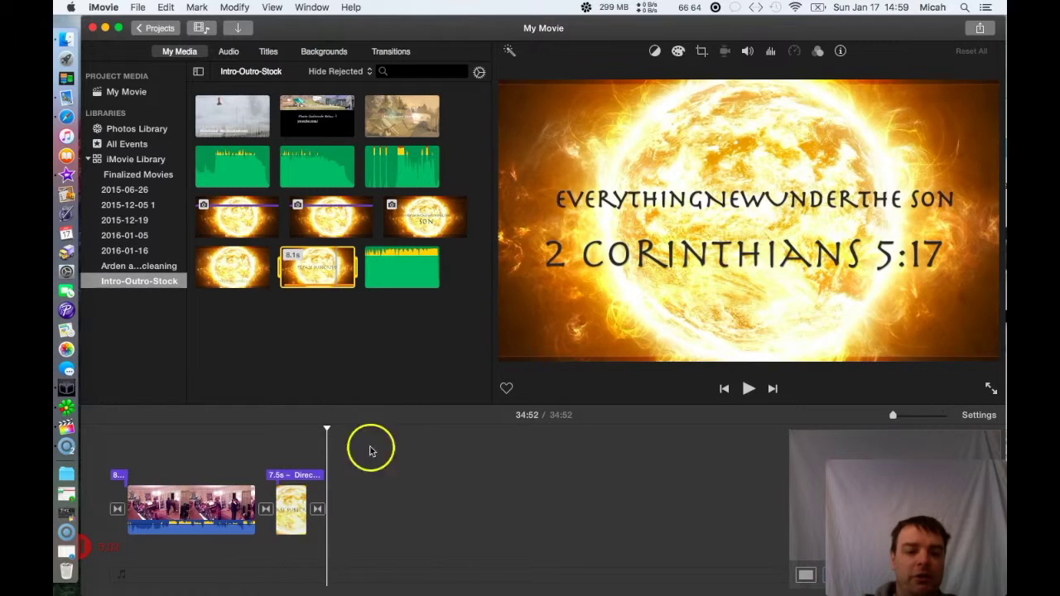
pyautogui.click(379, 511)
pyautogui.click(284, 476)
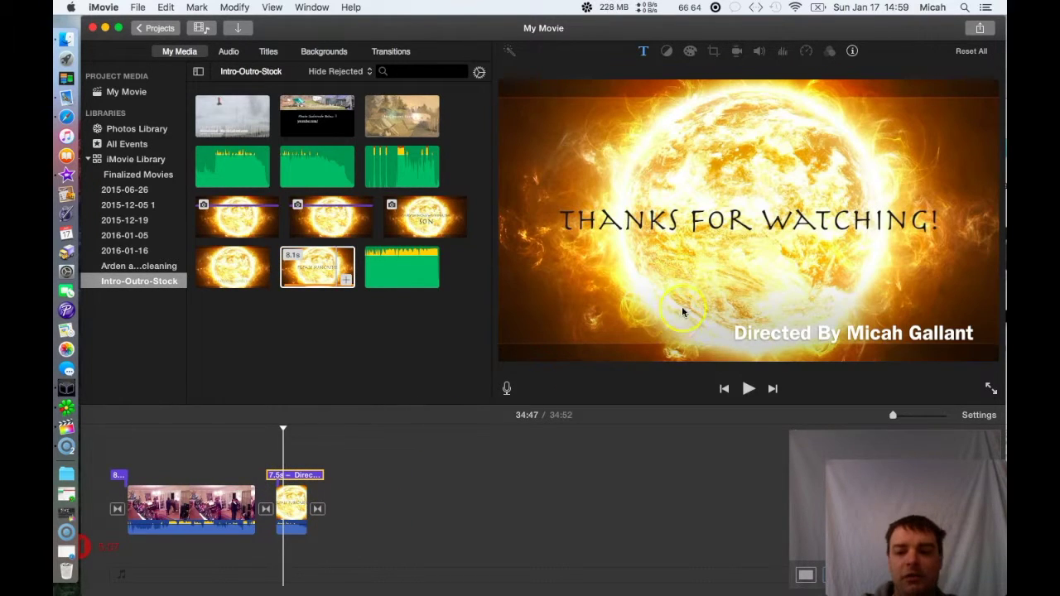
pyautogui.click(320, 479)
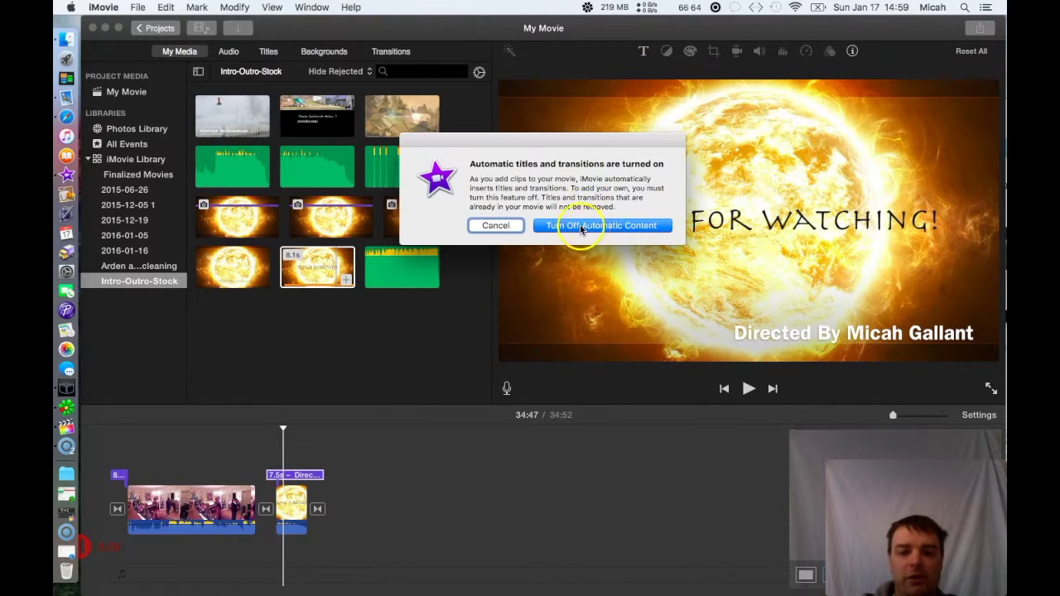
# Step: Turn off automatic content and place the other sun title clip at the movie's start
pyautogui.click(627, 233)
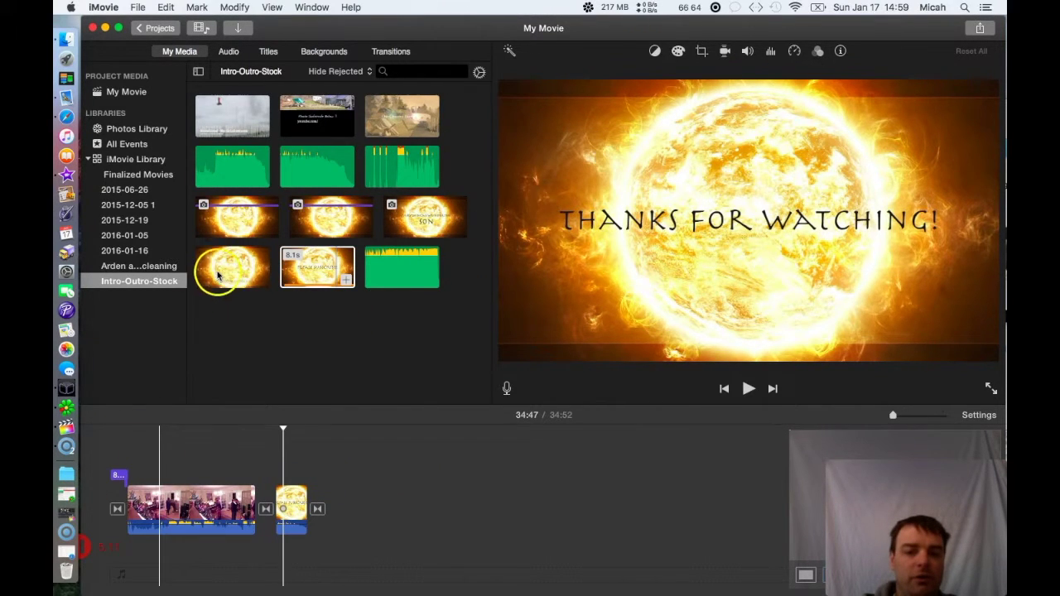
pyautogui.click(238, 261)
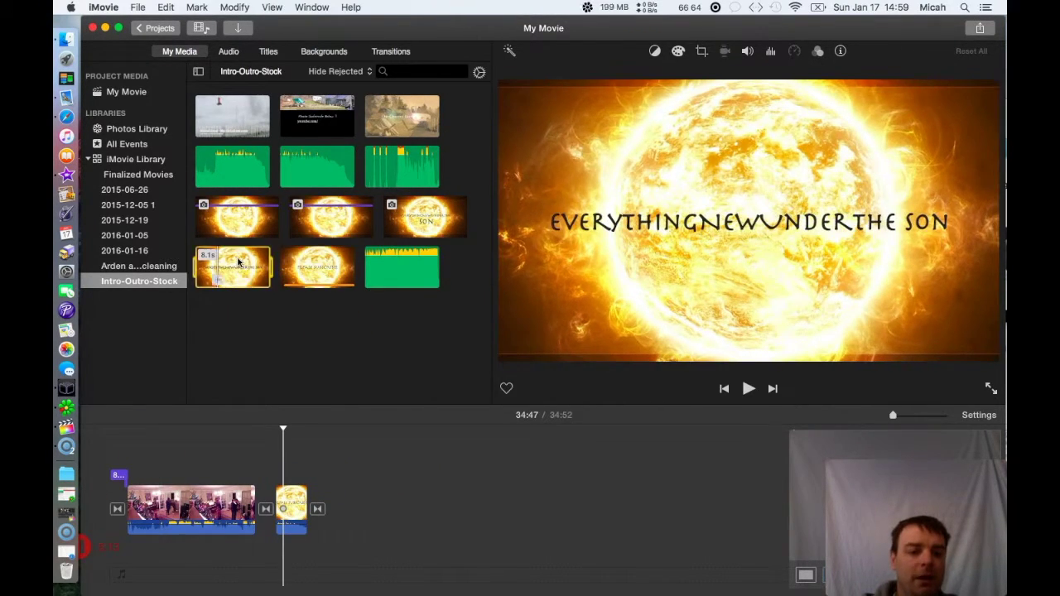
pyautogui.moveTo(237, 262); pyautogui.dragTo(105, 508)
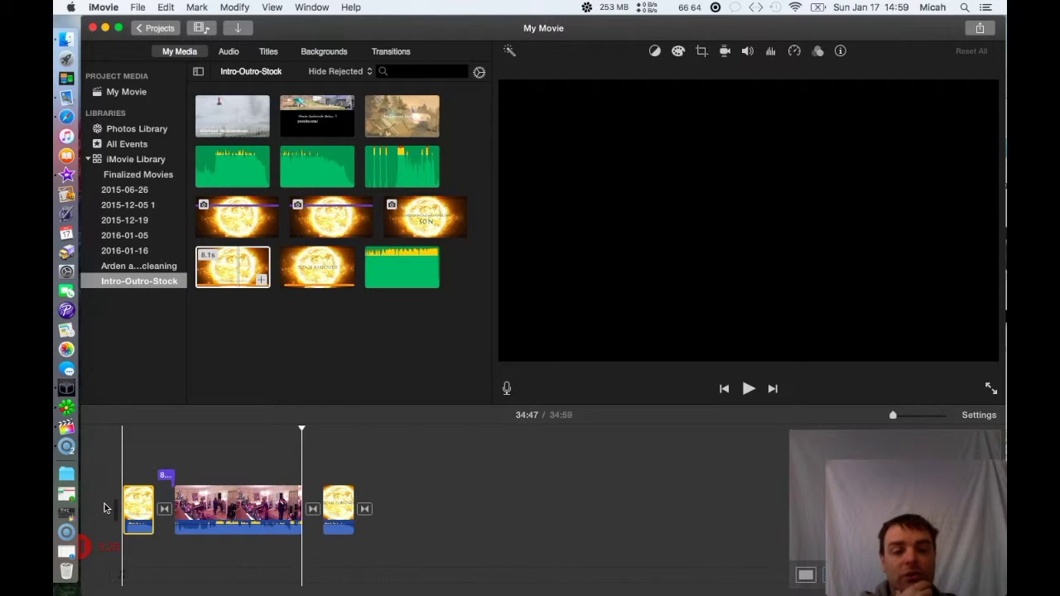
pyautogui.click(154, 282)
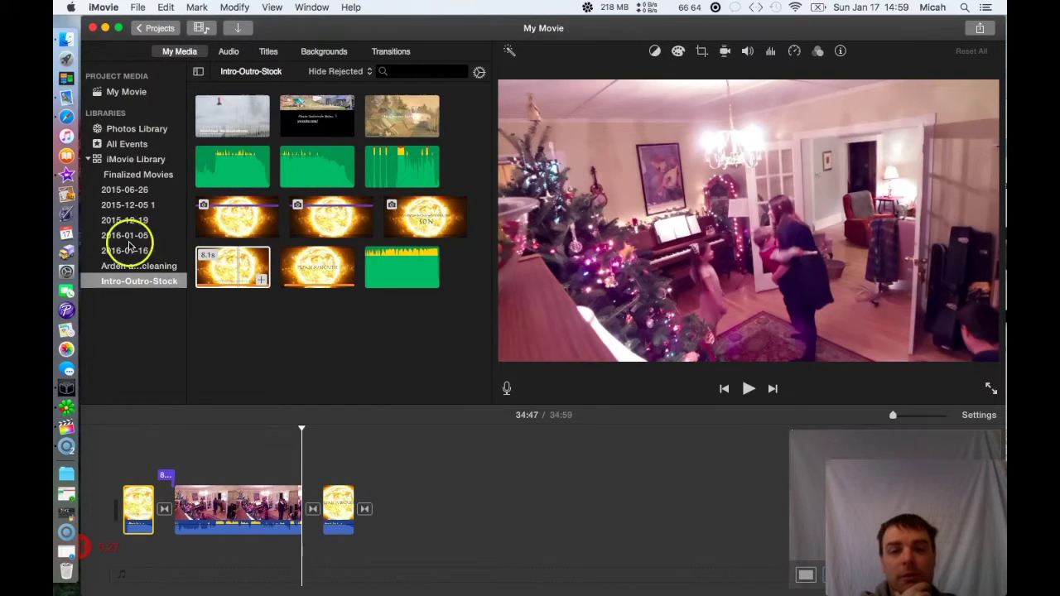
pyautogui.click(145, 462)
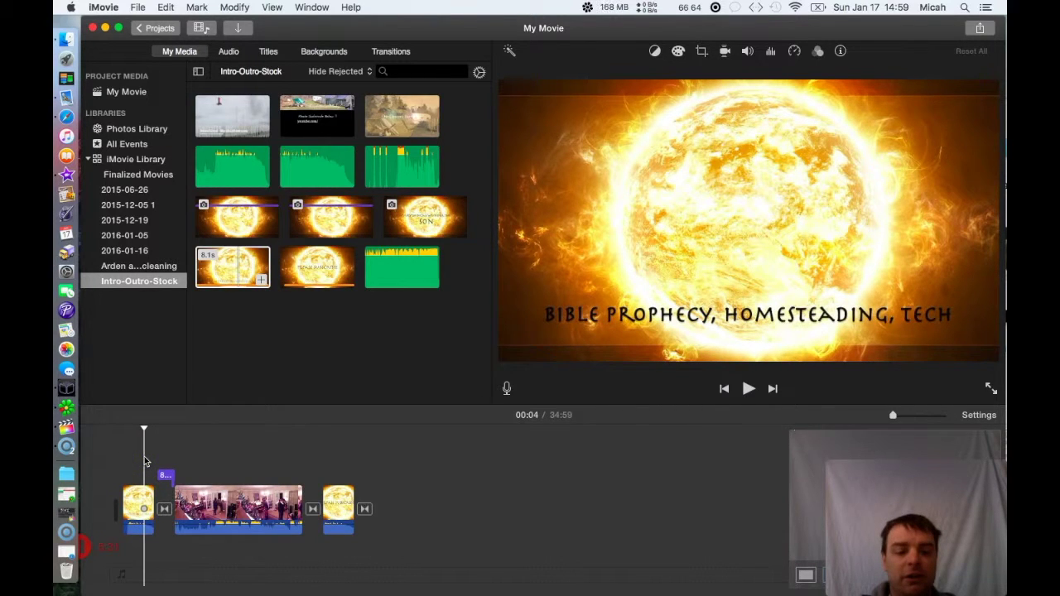
pyautogui.press('space')
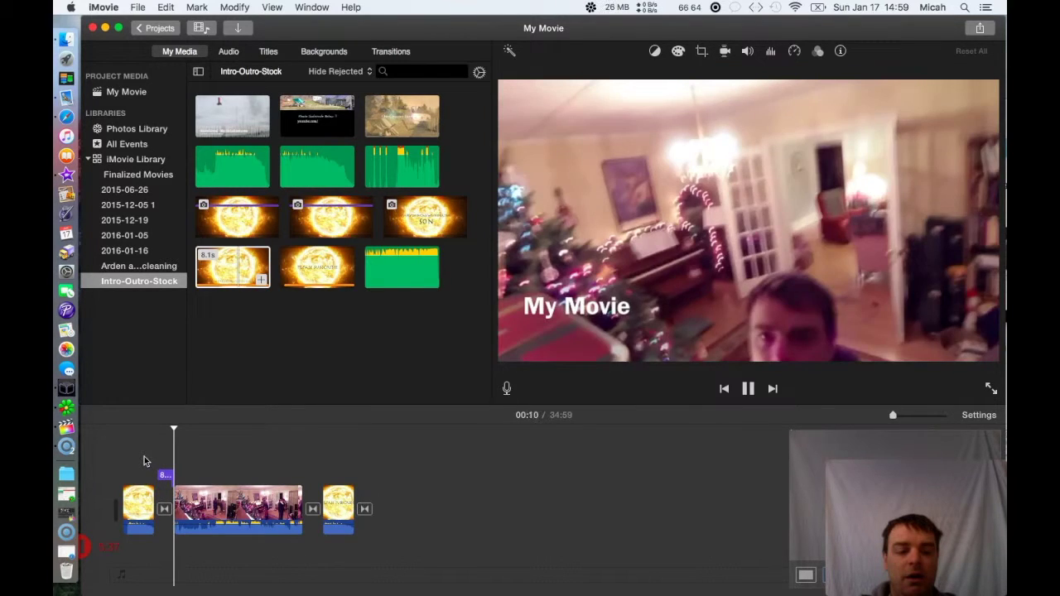
pyautogui.press('space')
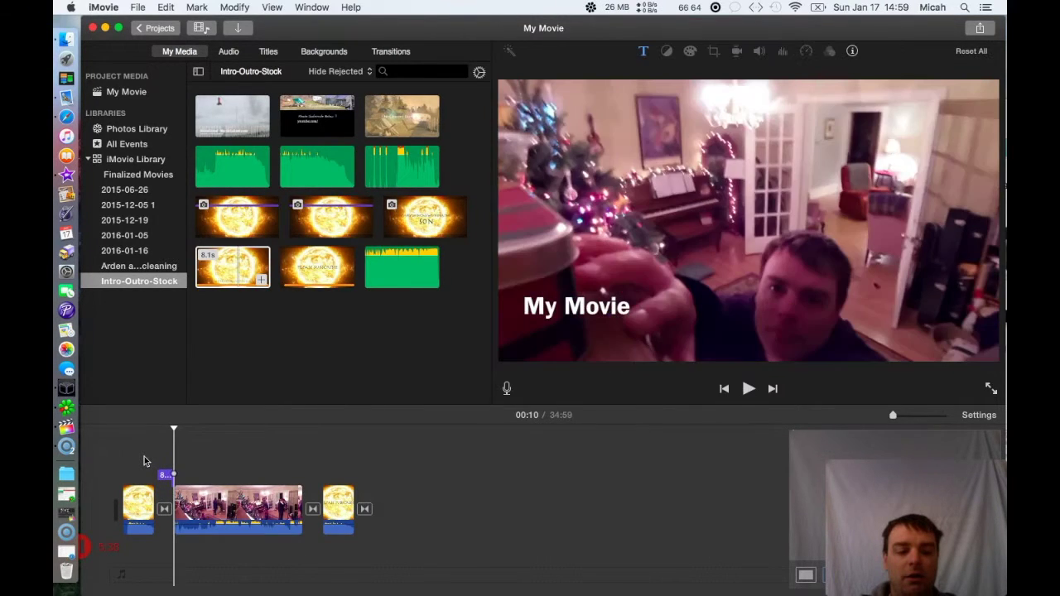
# Step: Play and stop a preview of the Vino jingle from the audio sound effects
pyautogui.click(226, 51)
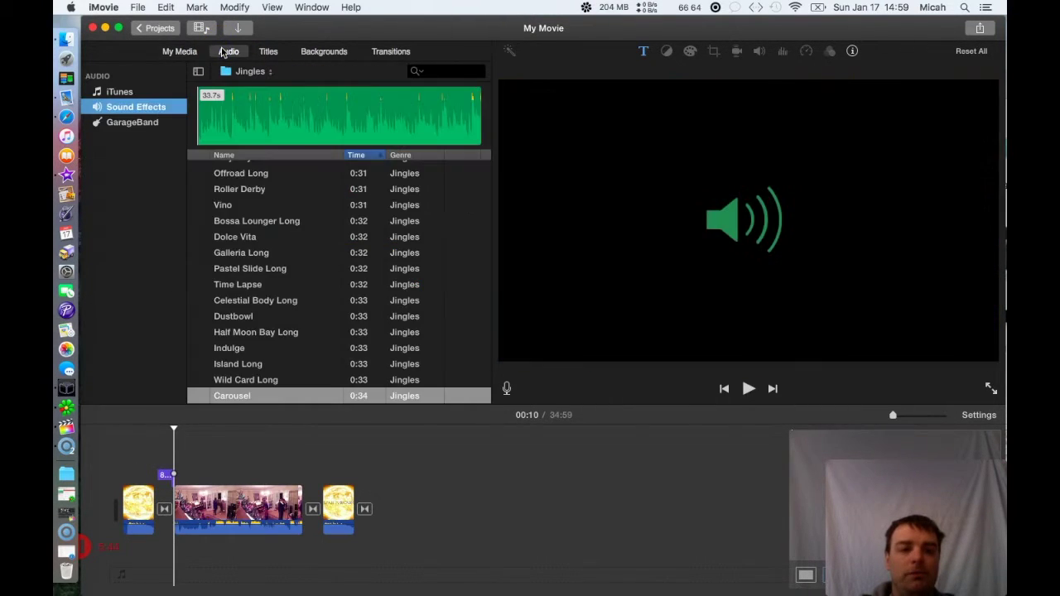
pyautogui.click(230, 211)
pyautogui.press('space')
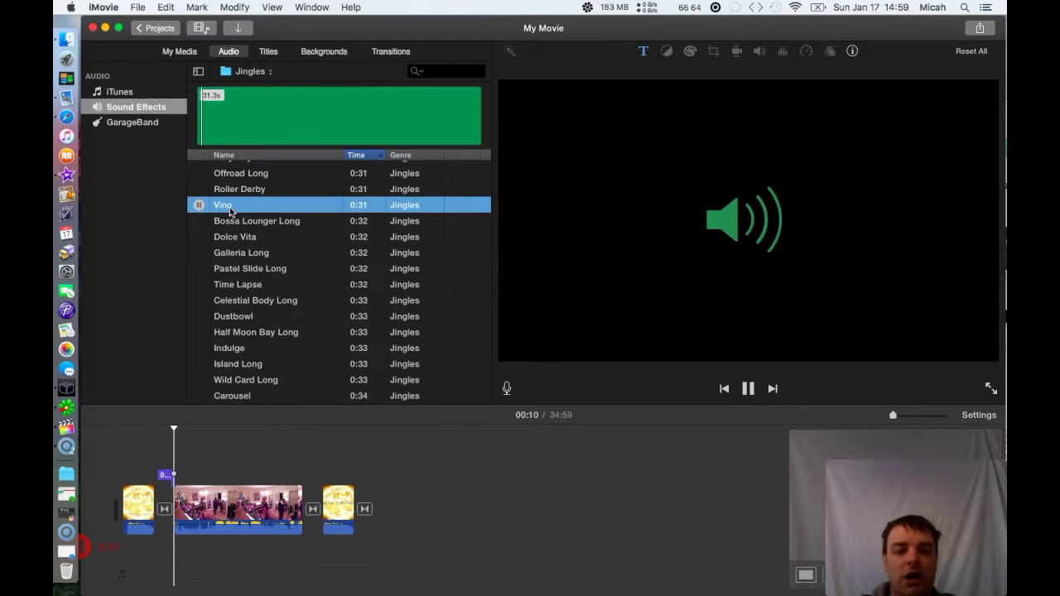
pyautogui.press('XF86AudioLowerVolume')
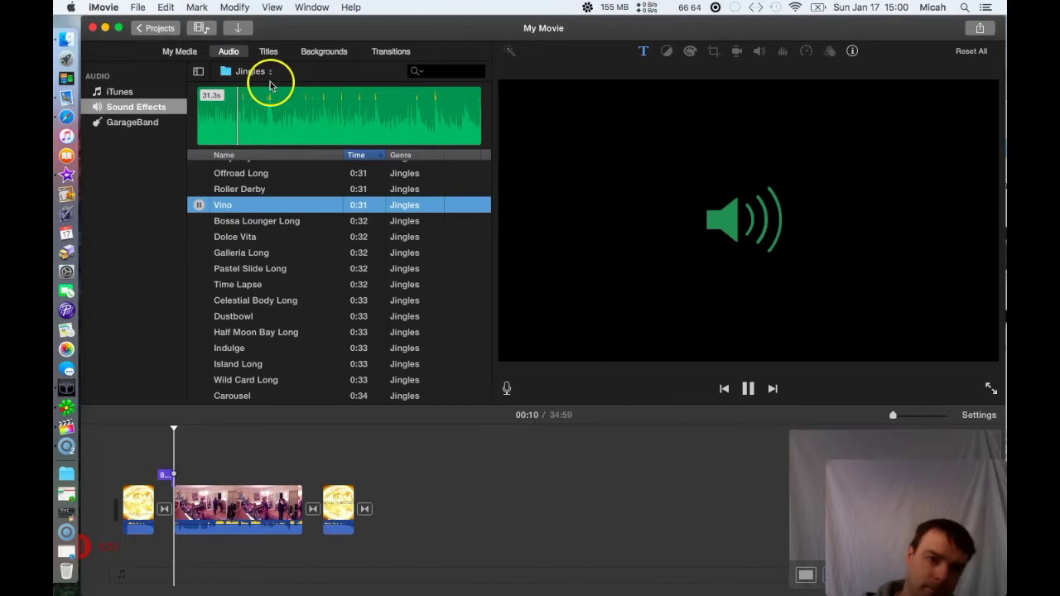
pyautogui.press('space')
# Step: Browse the title styles, then the Simple theme's transitions such as Cross Dissolve, Cube and Mosaic
pyautogui.click(267, 51)
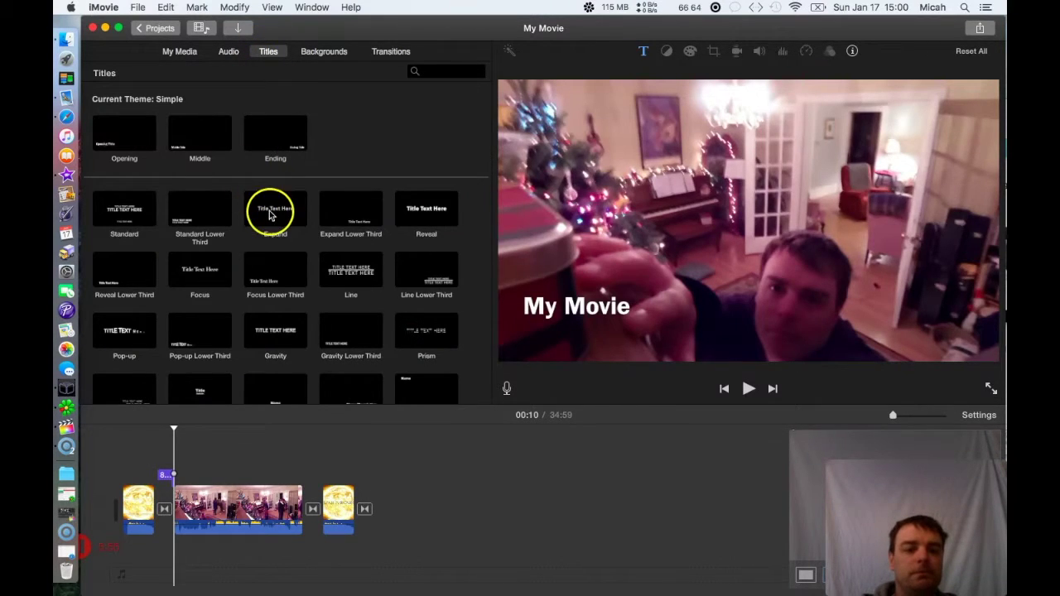
pyautogui.click(398, 51)
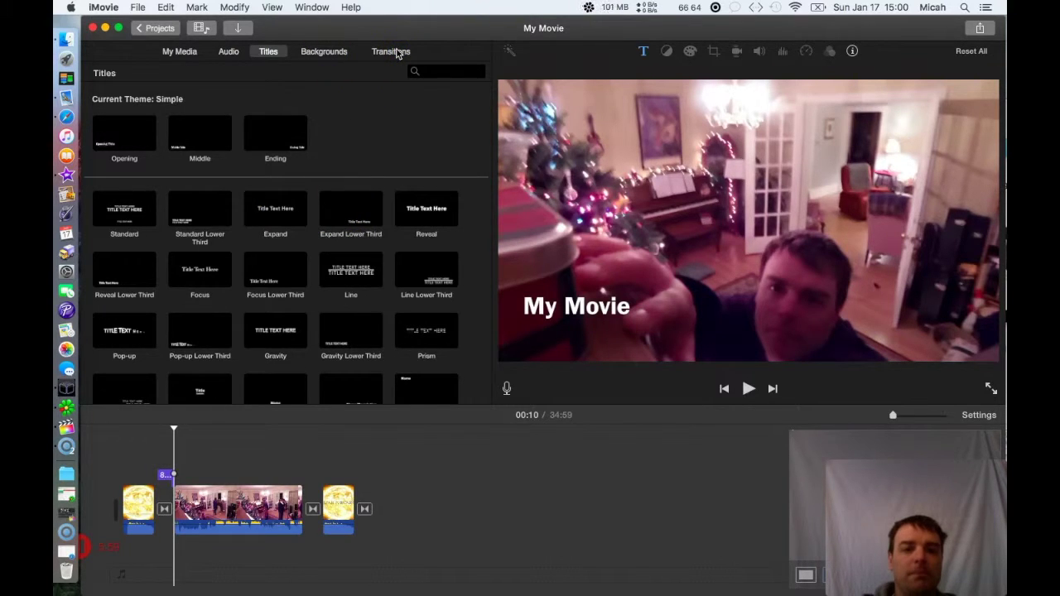
pyautogui.click(398, 52)
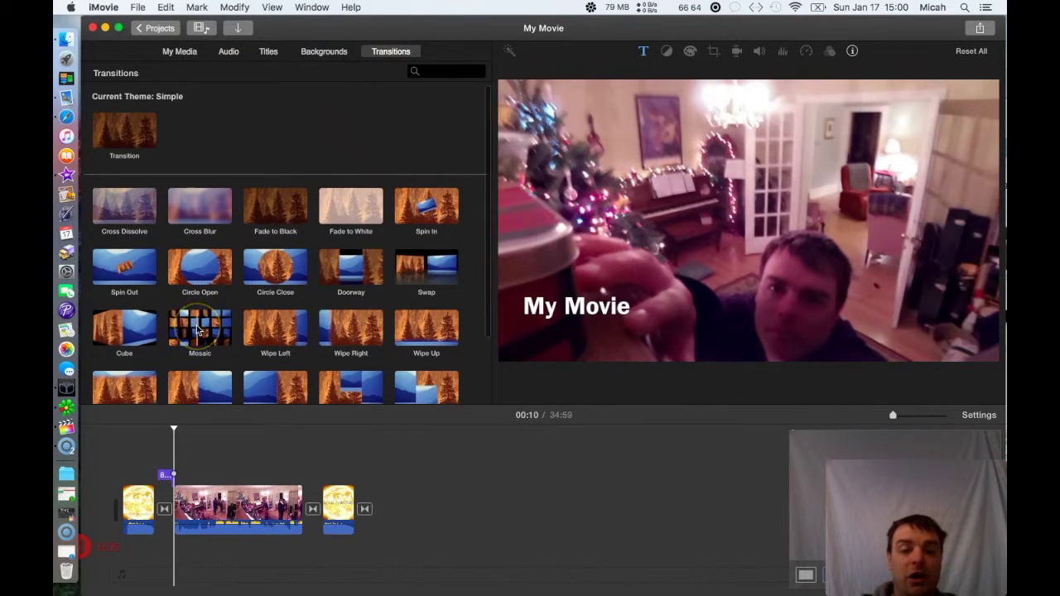
pyautogui.scroll(-3, 197, 330)
pyautogui.scroll(3, 197, 330)
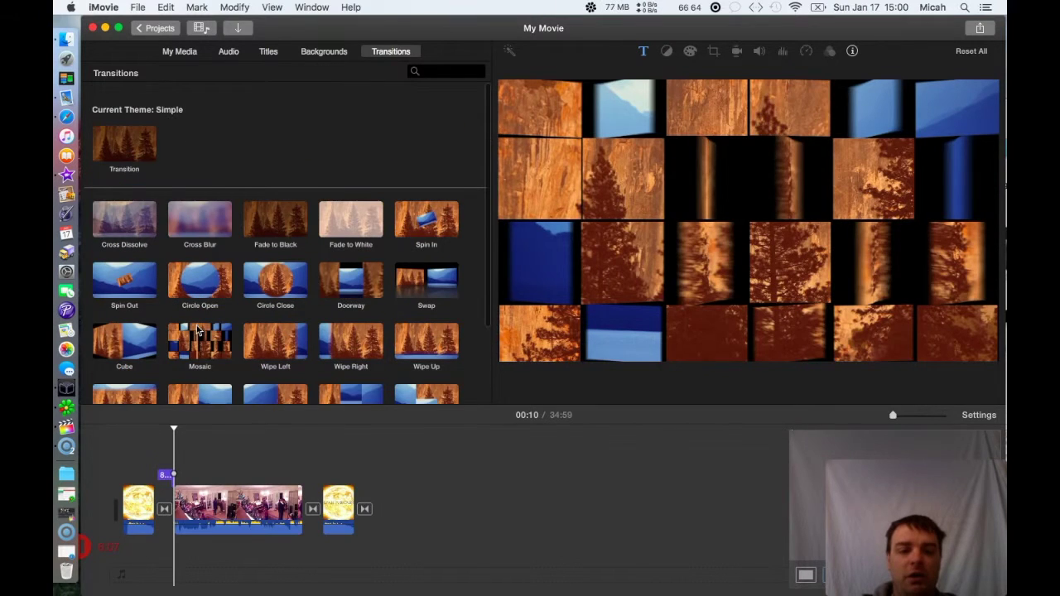
# Step: Browse the maps and backgrounds, then return to the project's media clips
pyautogui.click(319, 51)
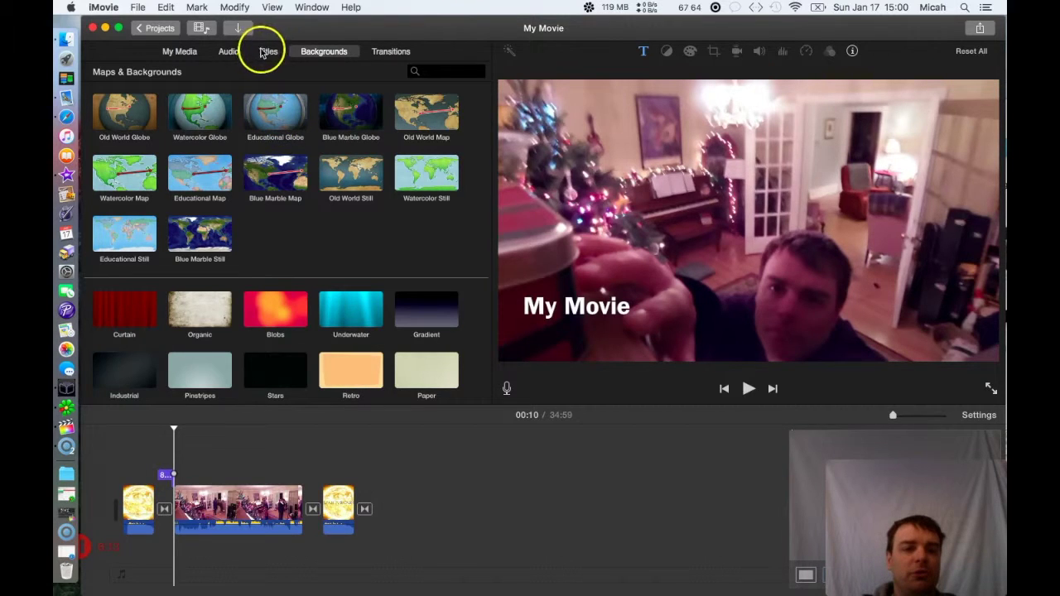
pyautogui.click(179, 51)
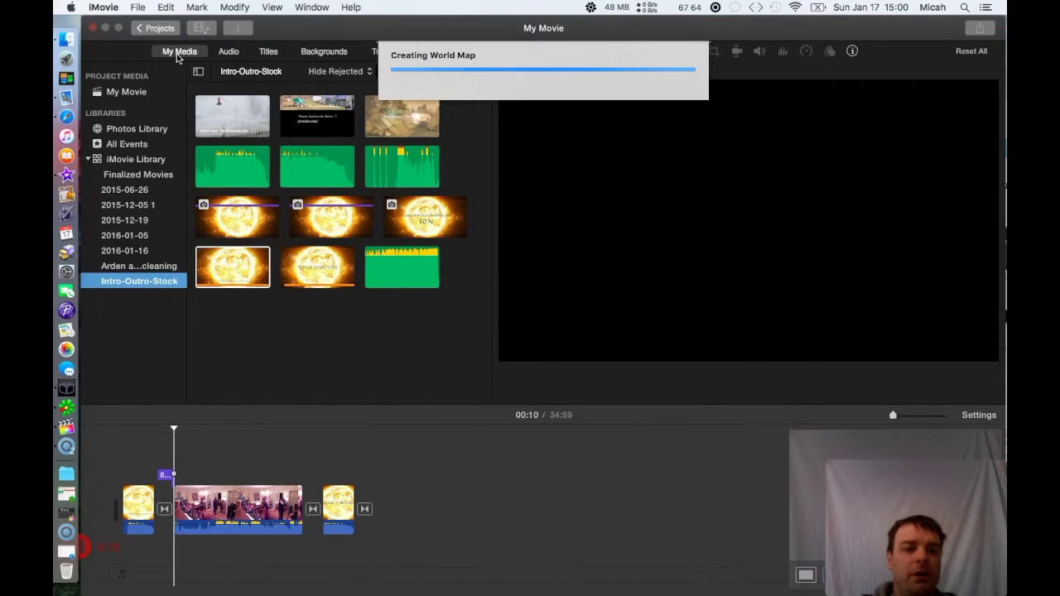
pyautogui.click(241, 328)
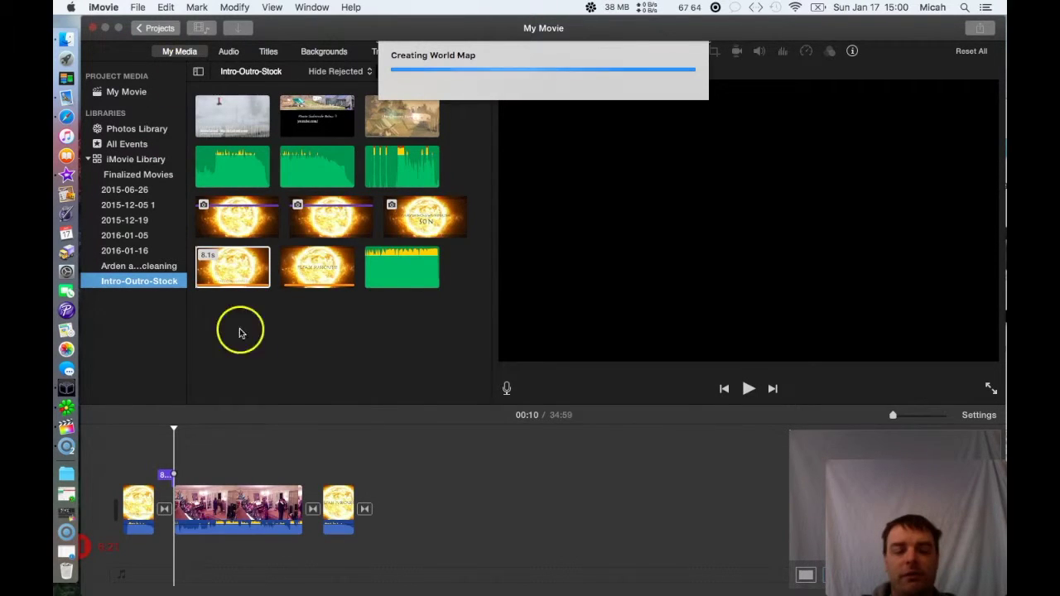
pyautogui.click(265, 495)
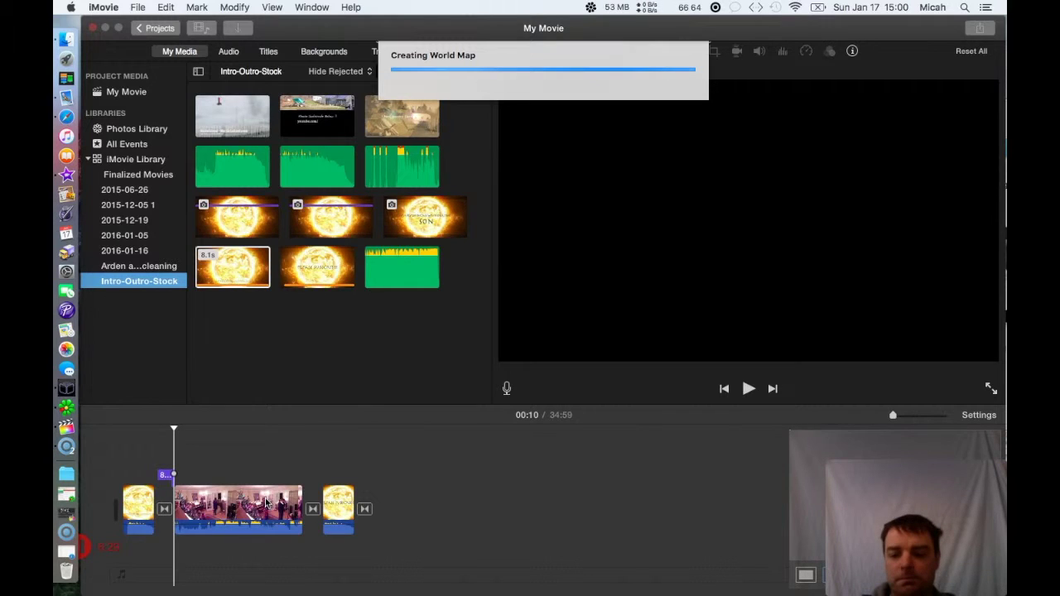
pyautogui.click(86, 547)
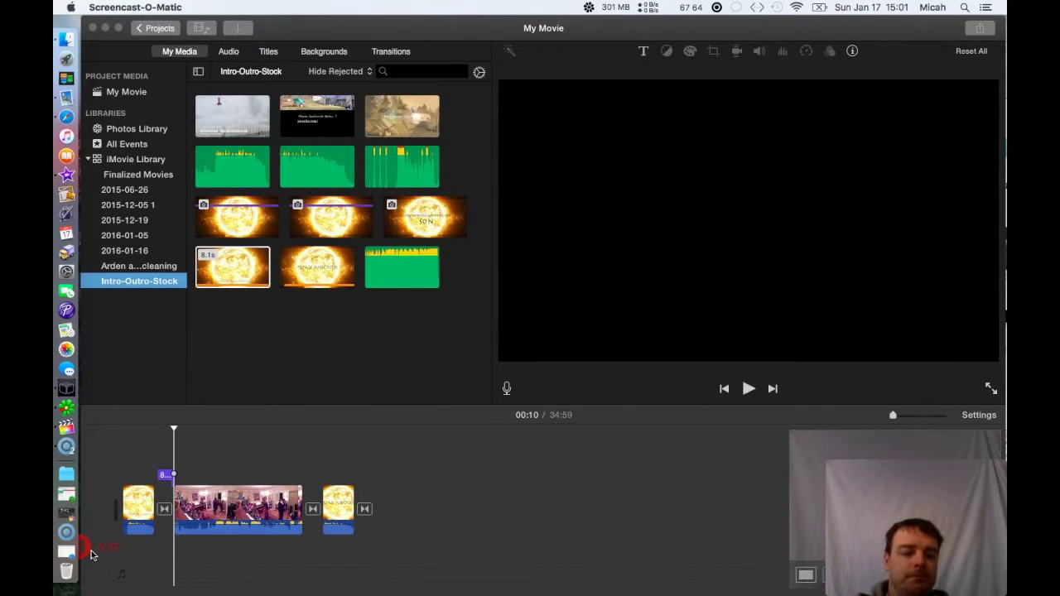
# Step: Preview the long Christmas-tree clip at 08:24 and select it
pyautogui.click(159, 467)
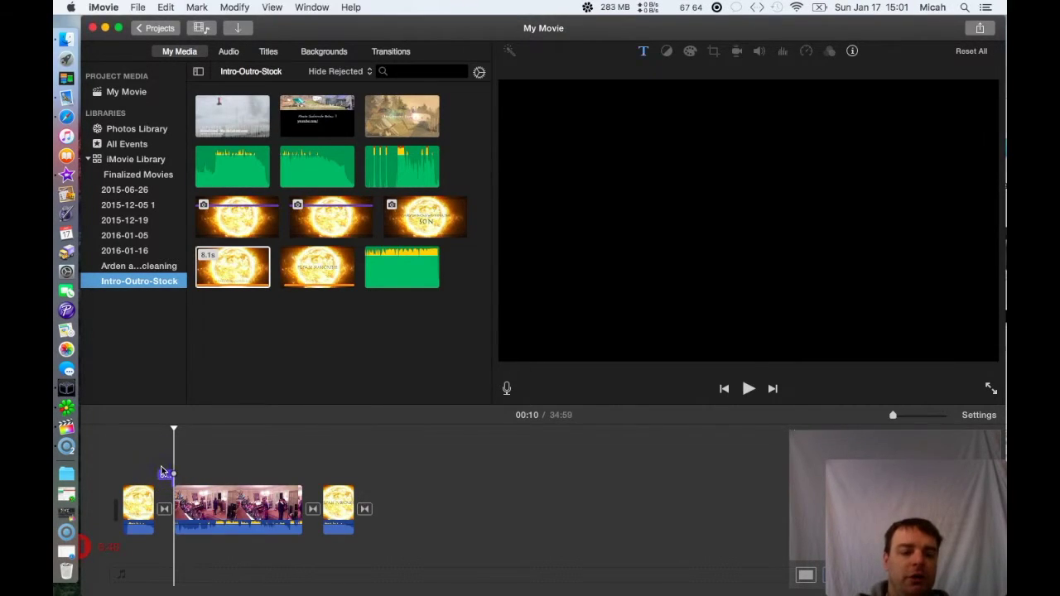
pyautogui.click(204, 462)
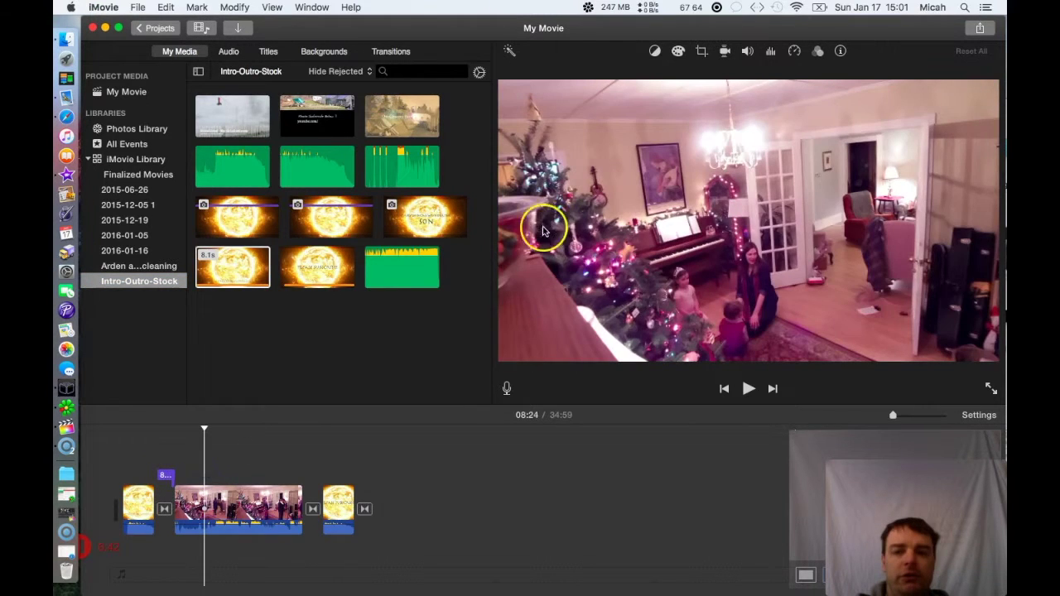
pyautogui.click(266, 503)
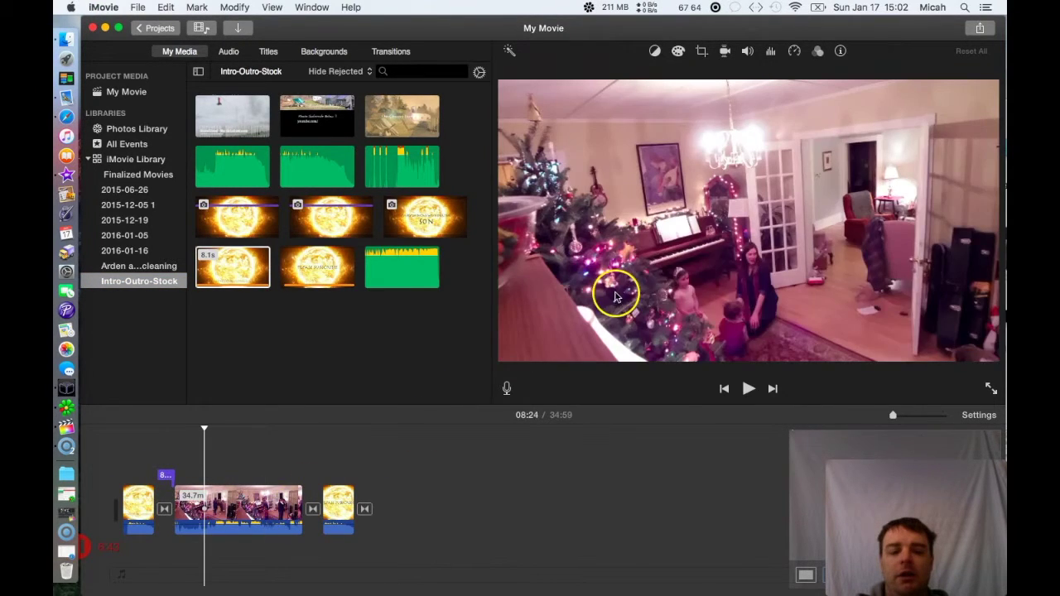
# Step: Crop the Christmas-tree clip with Crop to Fill, framing the piano player, child and guitarist
pyautogui.click(701, 52)
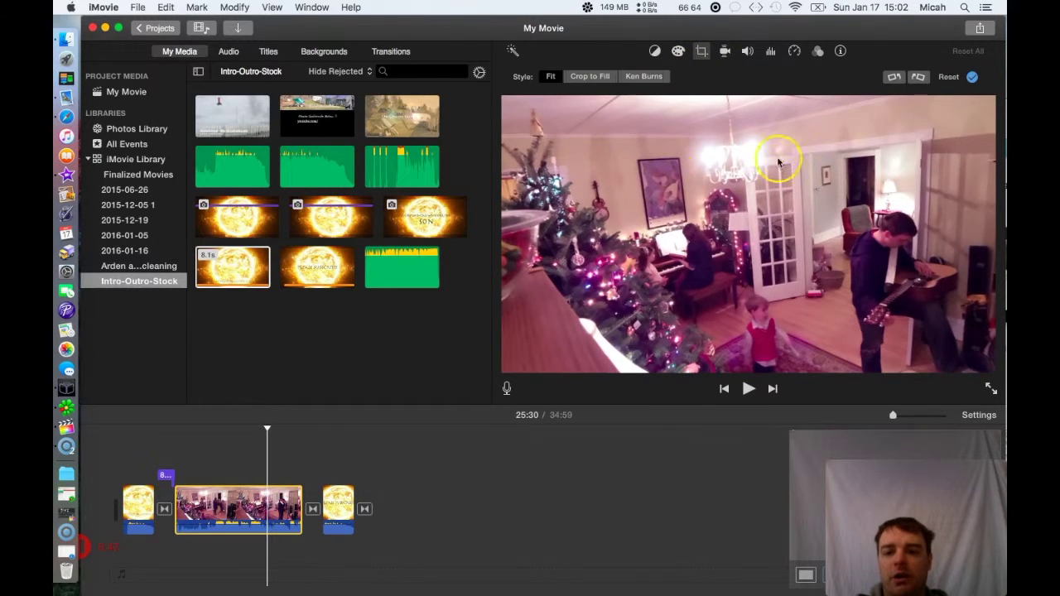
pyautogui.click(598, 77)
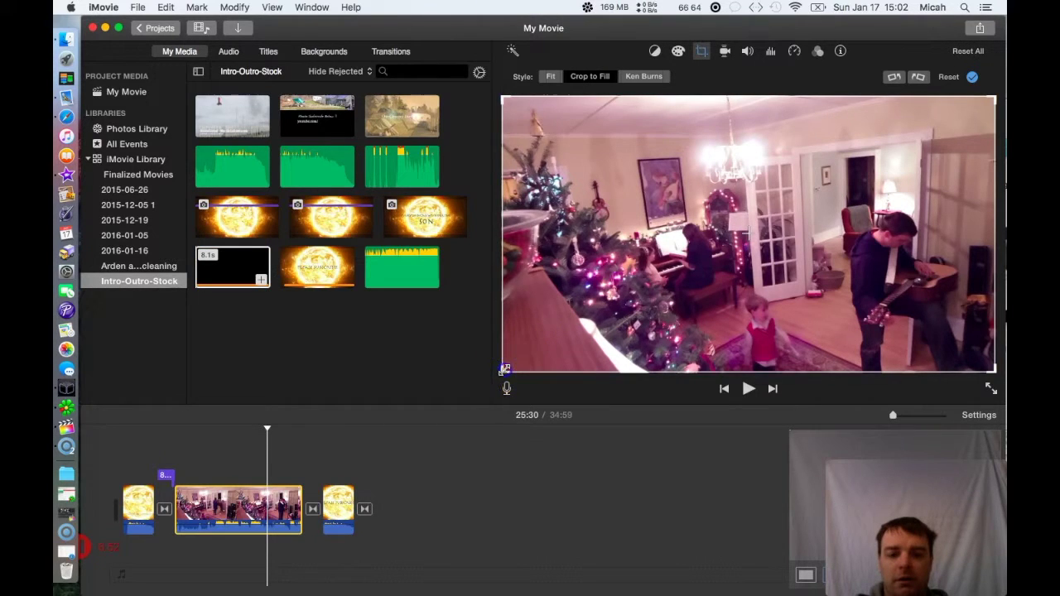
pyautogui.moveTo(502, 371); pyautogui.dragTo(661, 245)
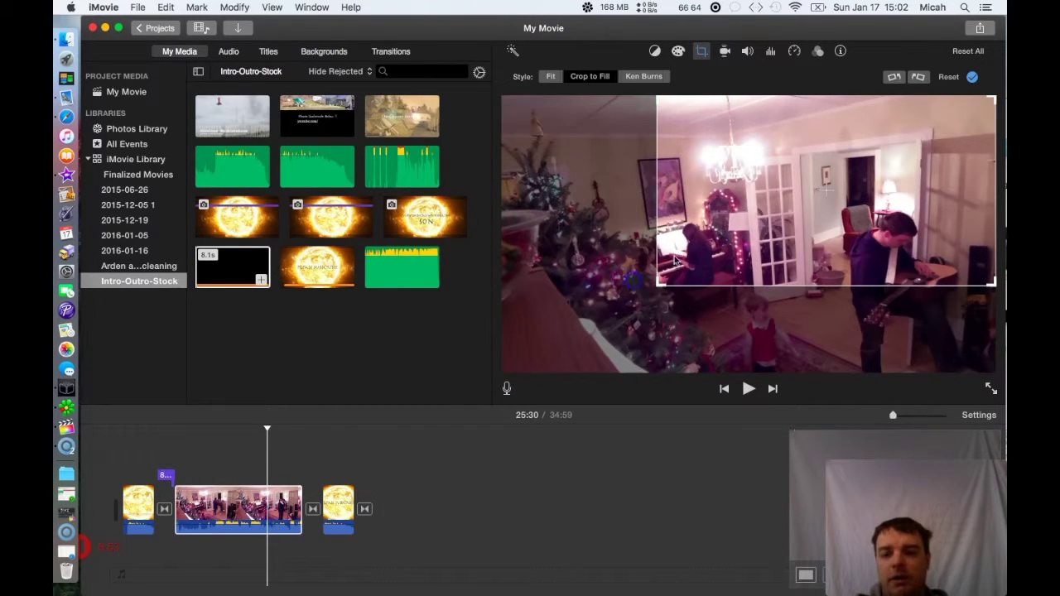
pyautogui.click(759, 205)
pyautogui.moveTo(740, 201); pyautogui.dragTo(855, 253)
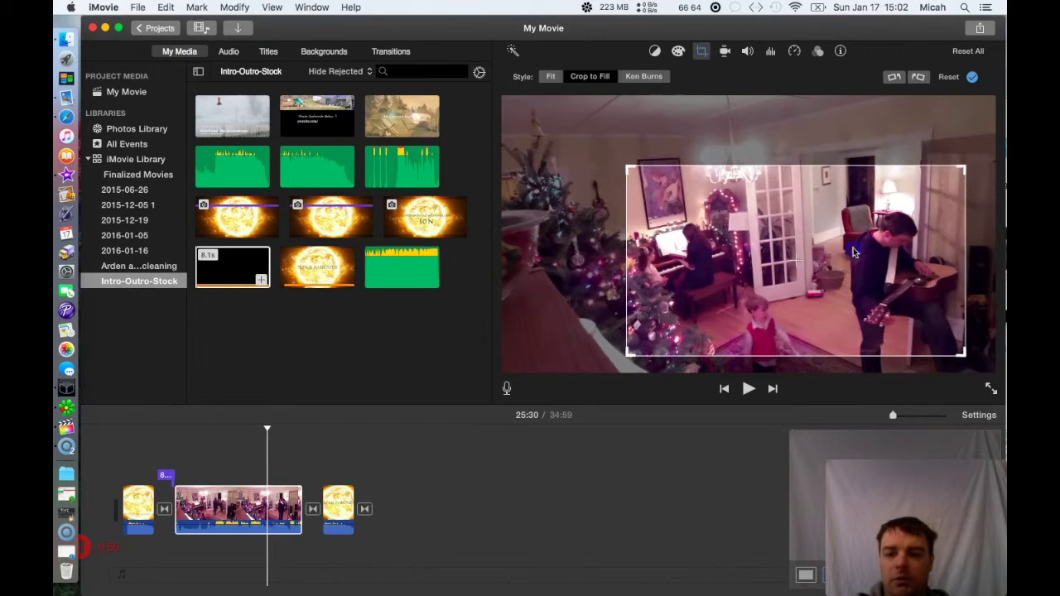
pyautogui.click(972, 76)
pyautogui.click(795, 51)
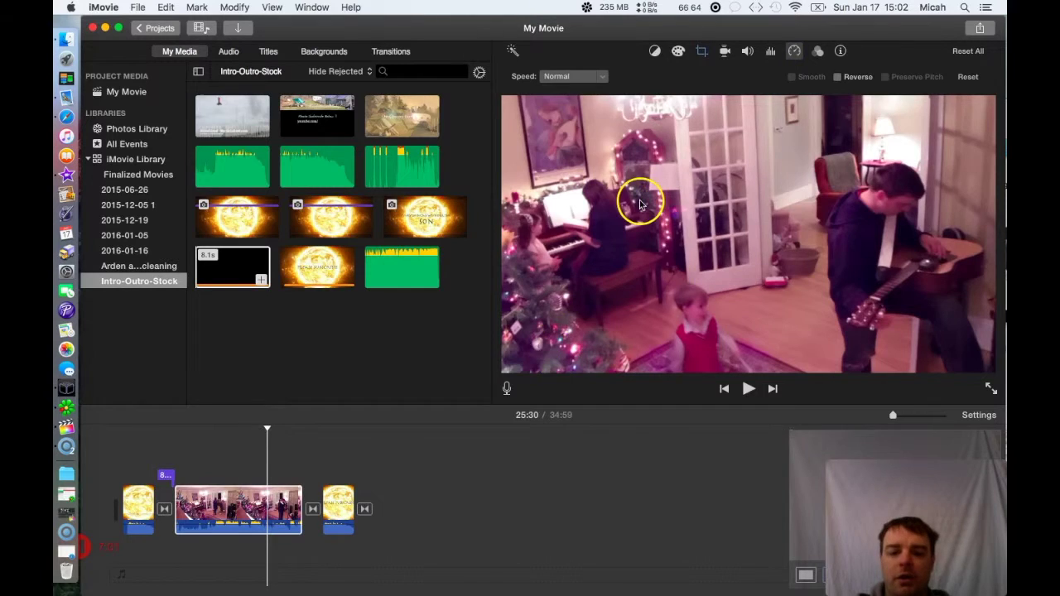
# Step: Make the clip play Fast at 8x, cutting the movie from 34:59 to 04:34
pyautogui.click(573, 76)
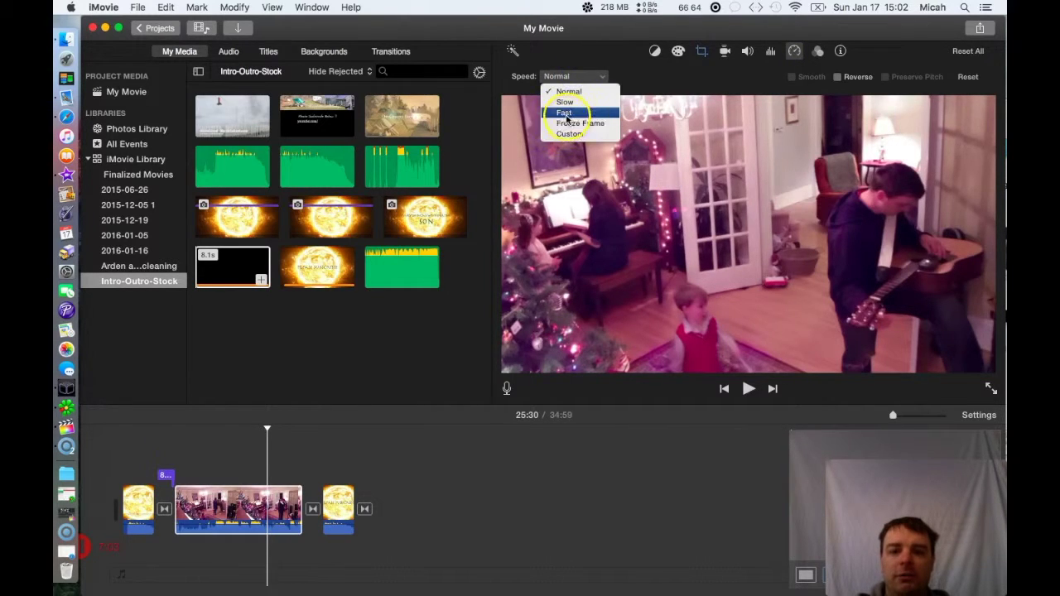
pyautogui.click(567, 115)
pyautogui.click(650, 76)
pyautogui.click(673, 77)
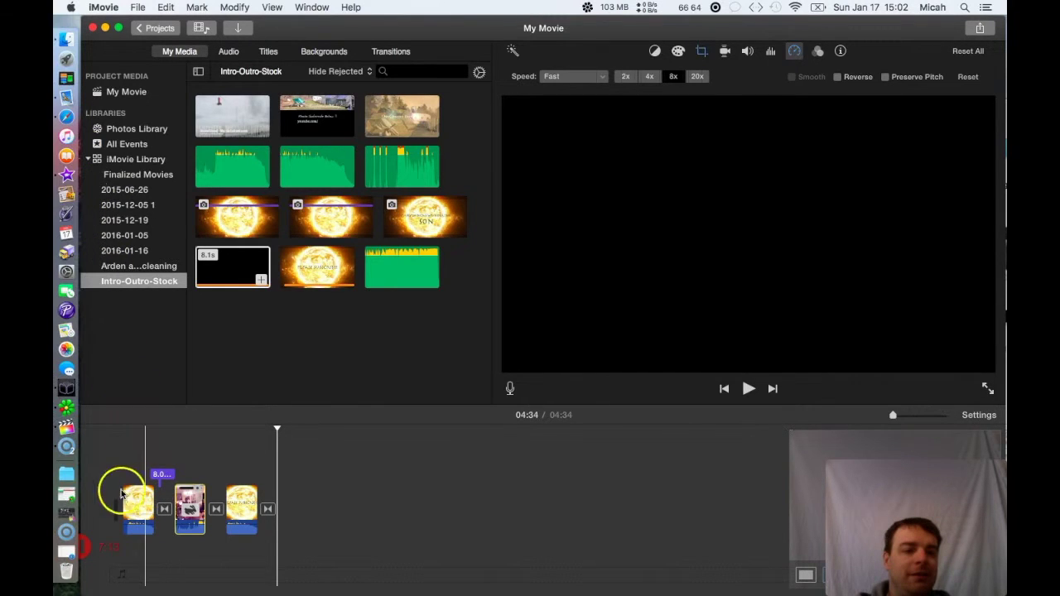
# Step: Switch to Final Cut Pro and skim the test project's two ScreenFlowtest1 clips, comparing briefly with iMovie
pyautogui.click(75, 435)
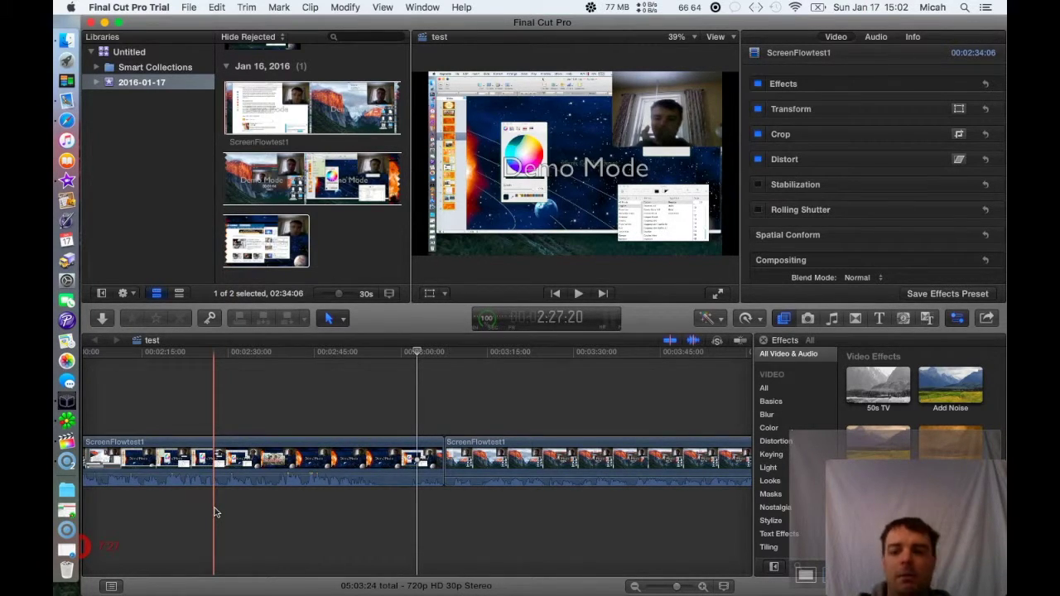
pyautogui.moveTo(216, 503); pyautogui.dragTo(255, 429)
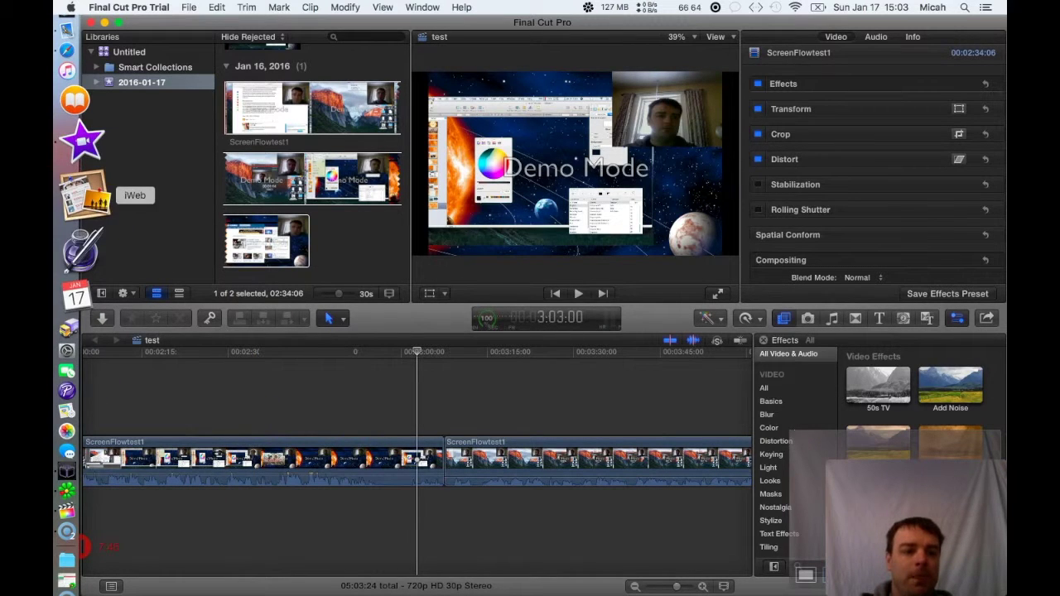
pyautogui.click(85, 177)
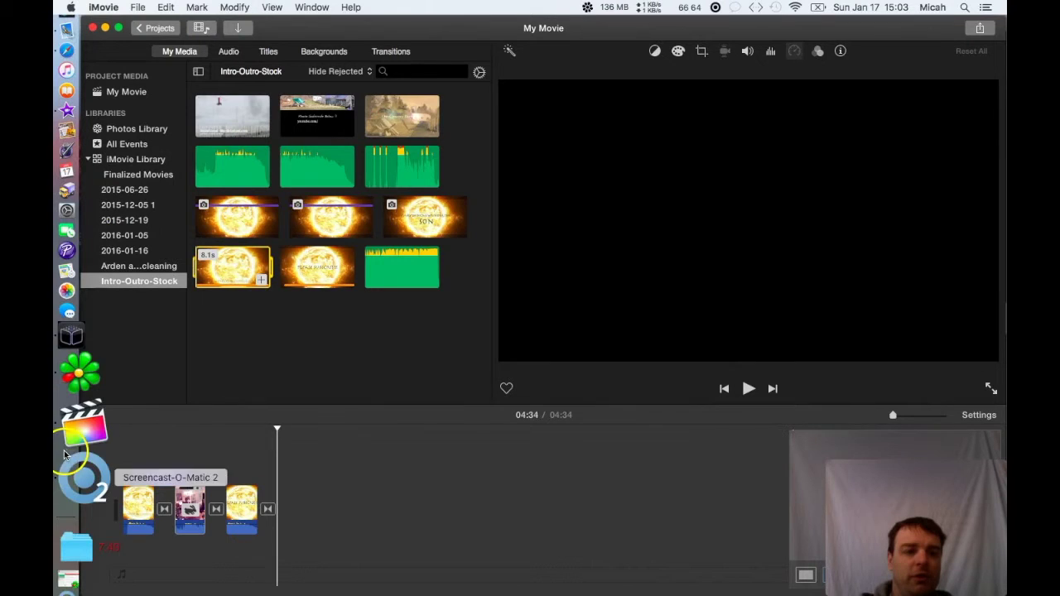
pyautogui.click(65, 446)
pyautogui.click(320, 409)
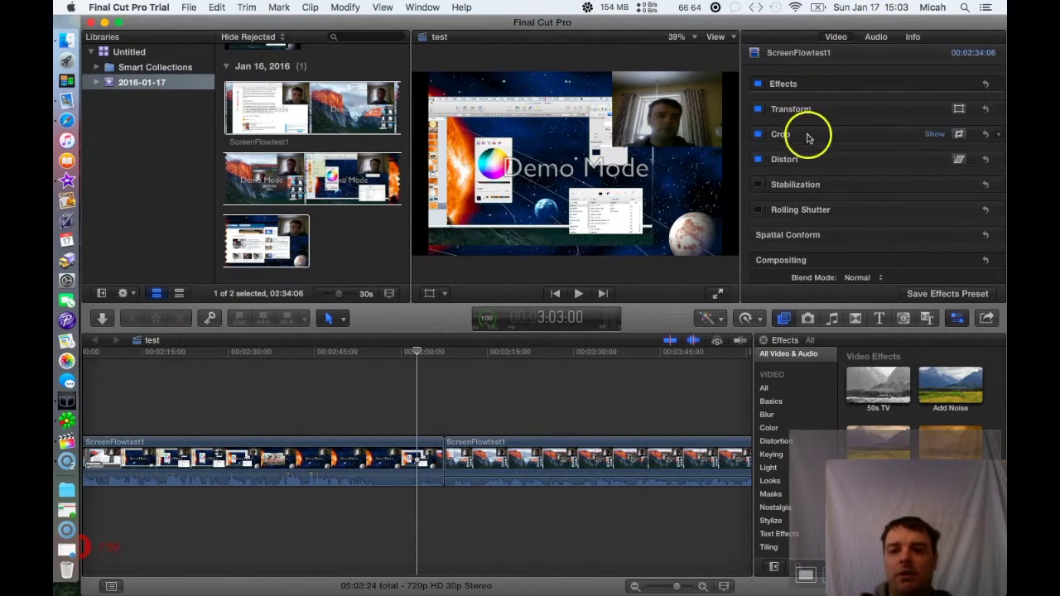
# Step: Show Final Cut Pro's Music and Sound browser with its iLife, iMovie, GarageBand, iTunes and Photos sources
pyautogui.moveTo(826, 218)
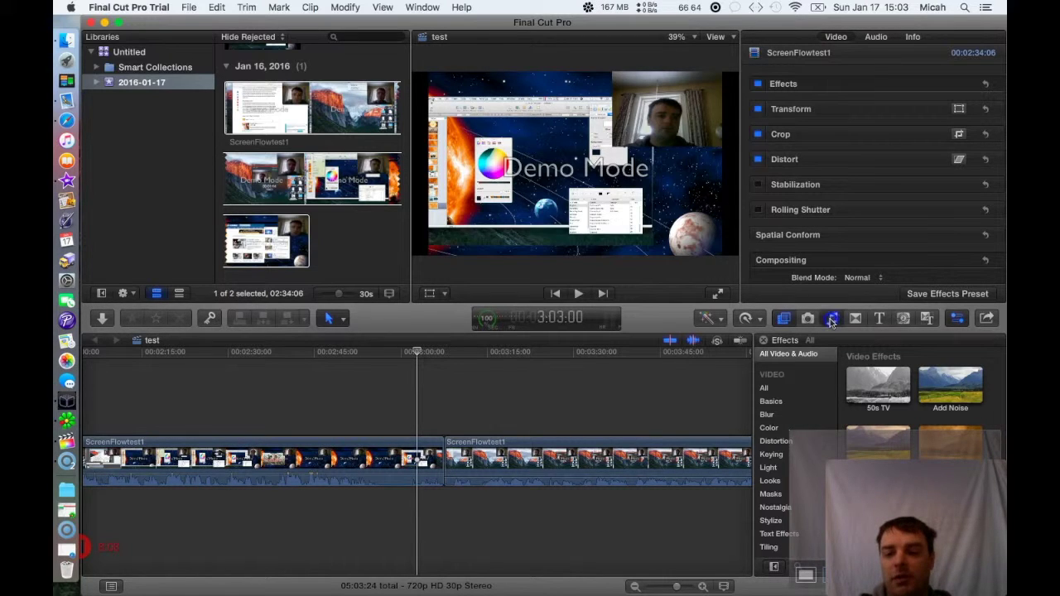
pyautogui.click(834, 322)
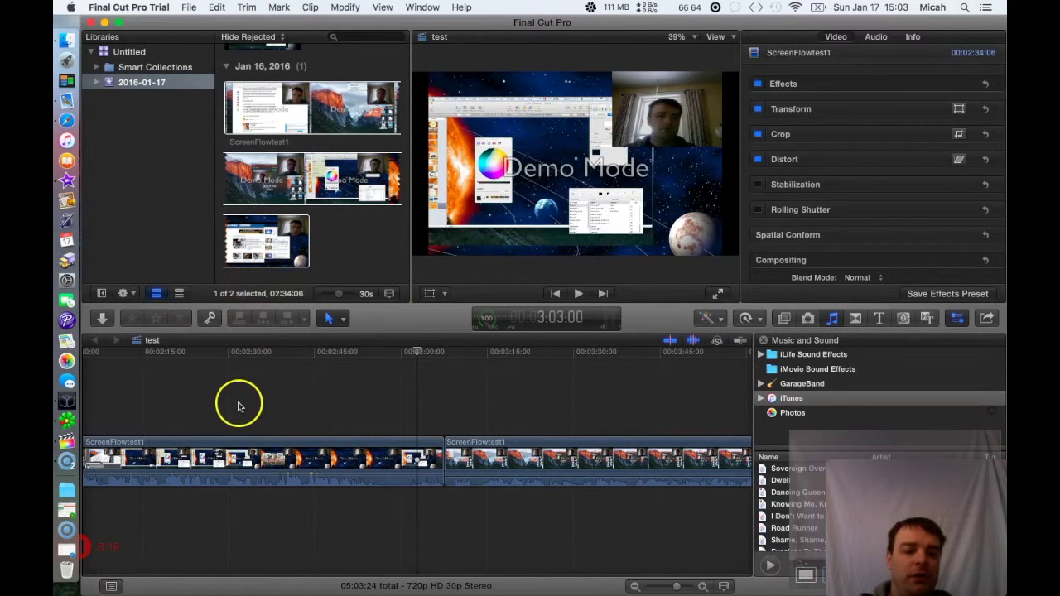
# Step: Play the test project from near its start and stop it at 16:10
pyautogui.click(238, 403)
pyautogui.hscroll(-15, 321, 417)
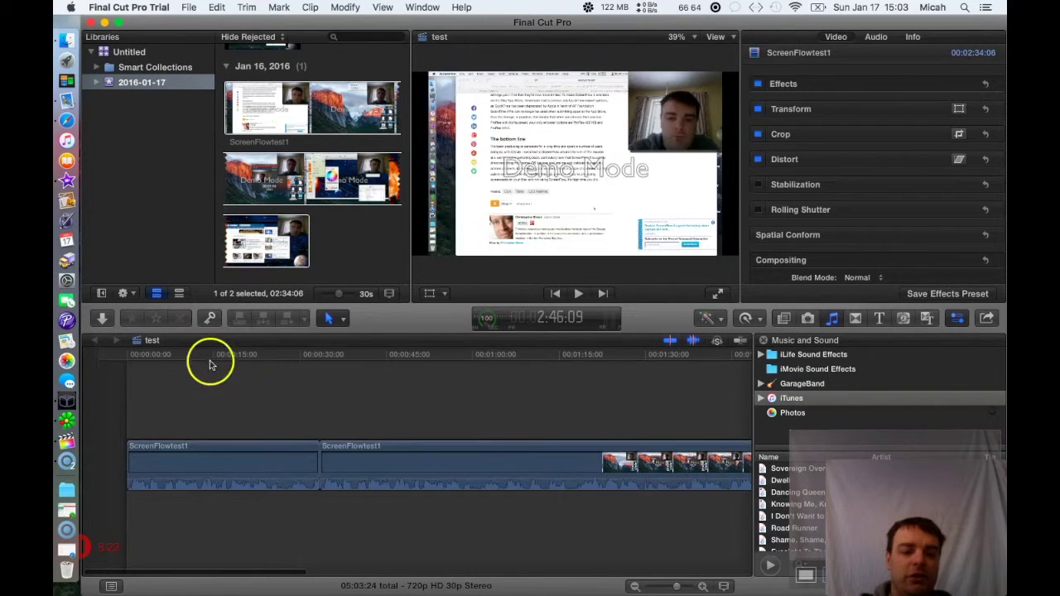
pyautogui.click(186, 356)
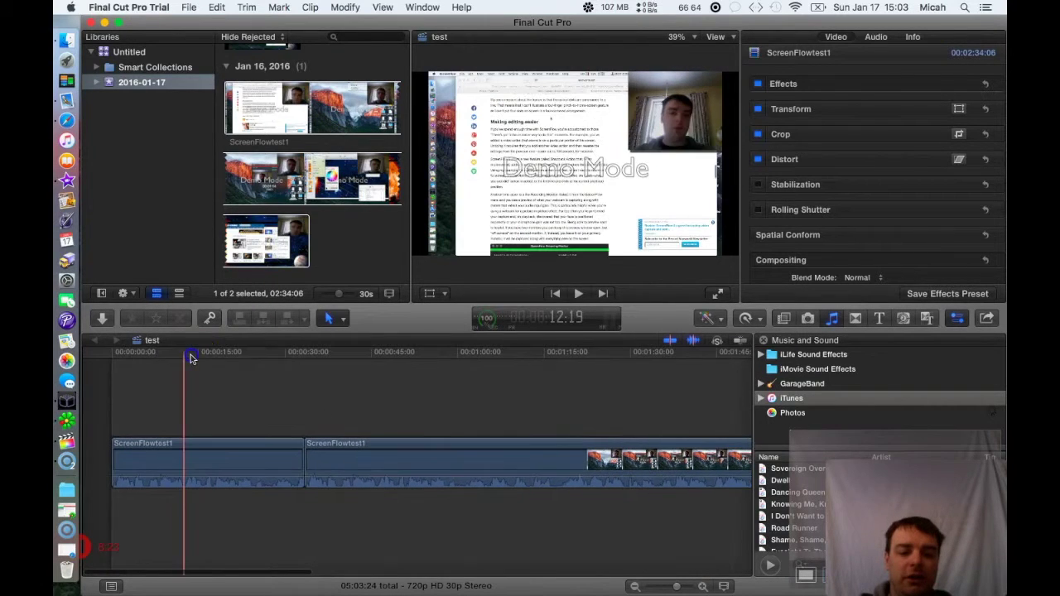
pyautogui.click(578, 293)
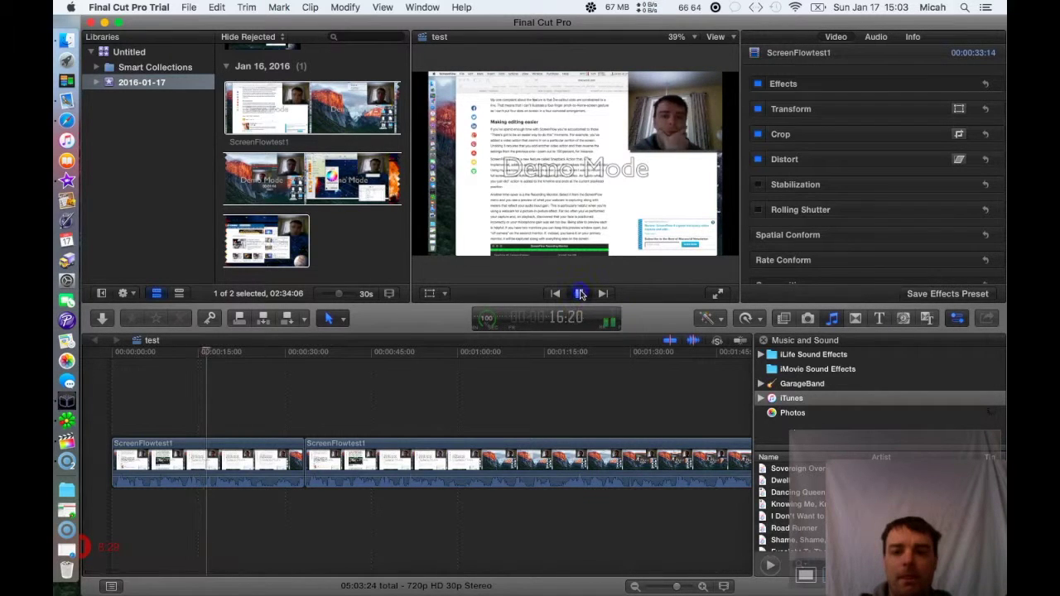
pyautogui.moveTo(444, 389); pyautogui.dragTo(206, 352)
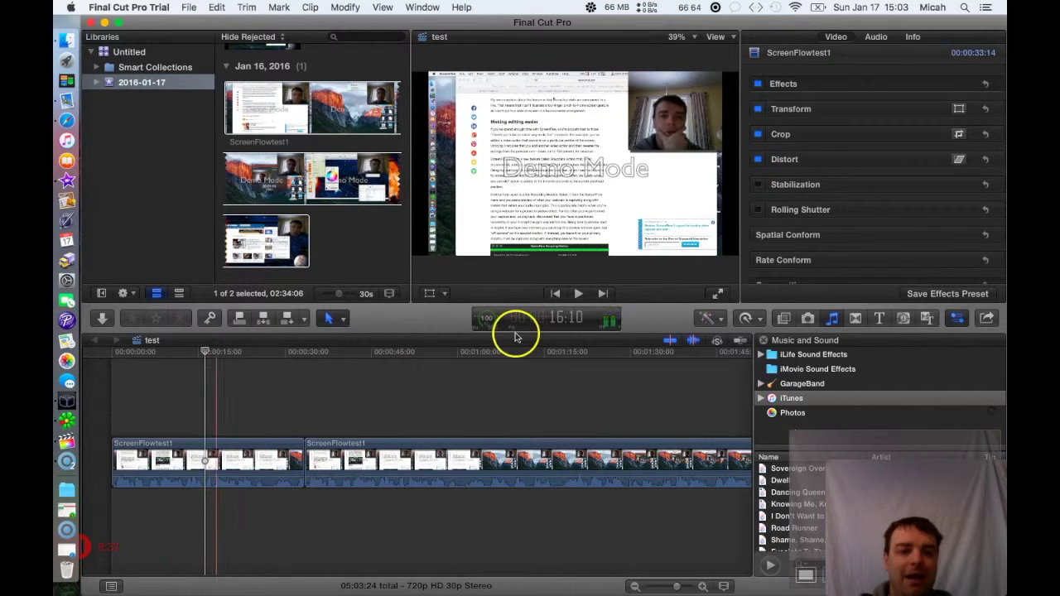
pyautogui.click(856, 318)
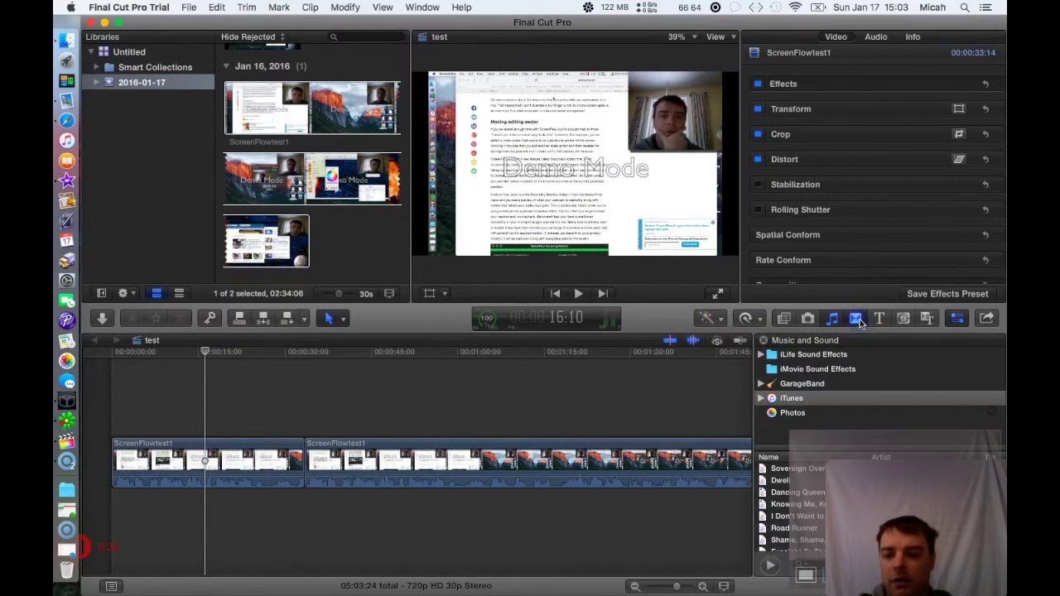
# Step: Browse Final Cut Pro's transitions list, previewing Arrows, then return to iMovie
pyautogui.click(877, 379)
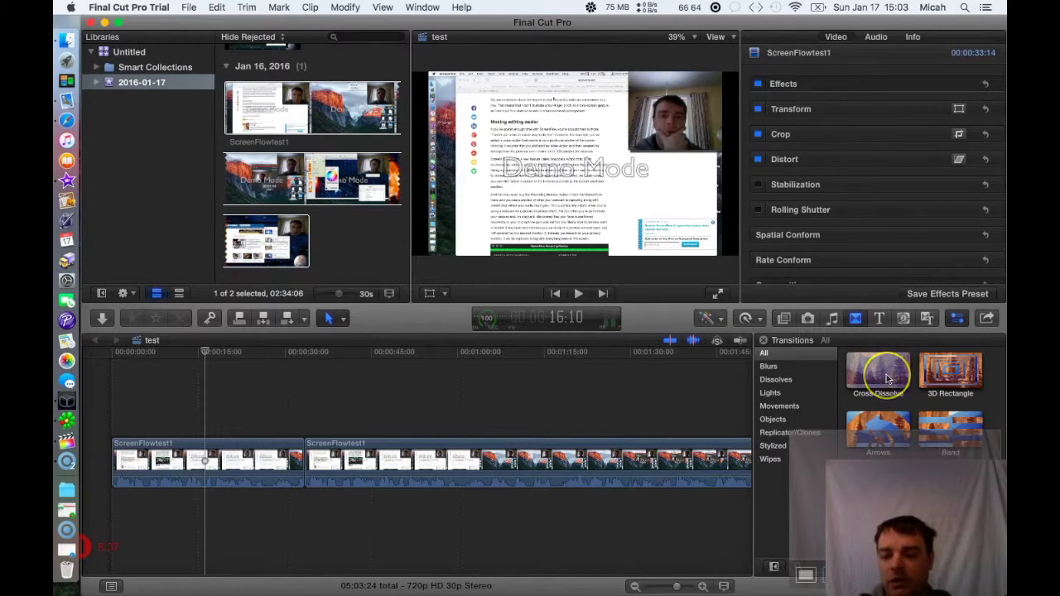
pyautogui.click(889, 394)
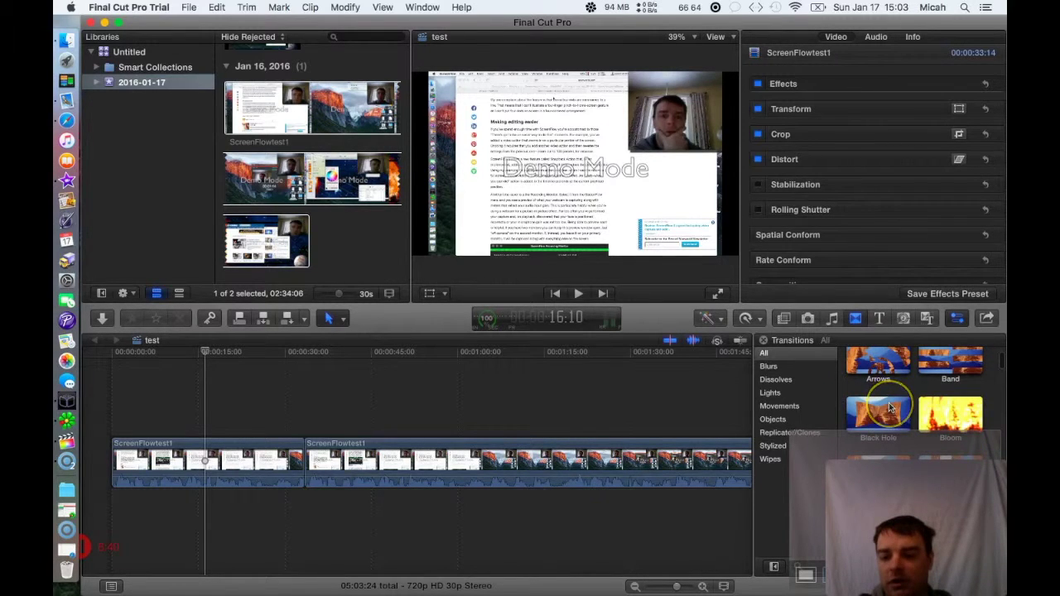
pyautogui.scroll(-2, 890, 405)
pyautogui.scroll(-5, 890, 406)
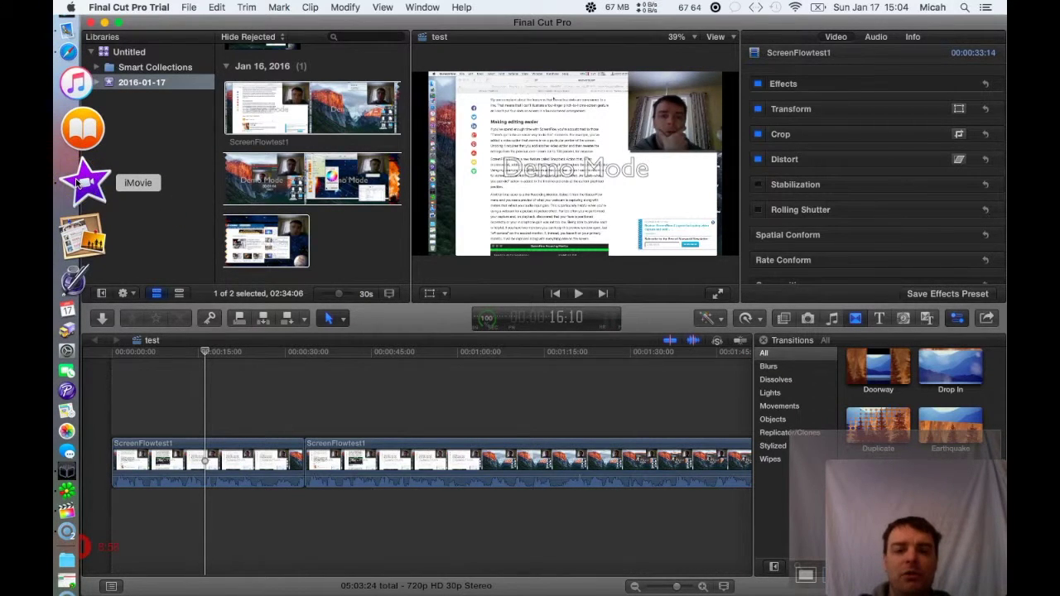
pyautogui.click(77, 182)
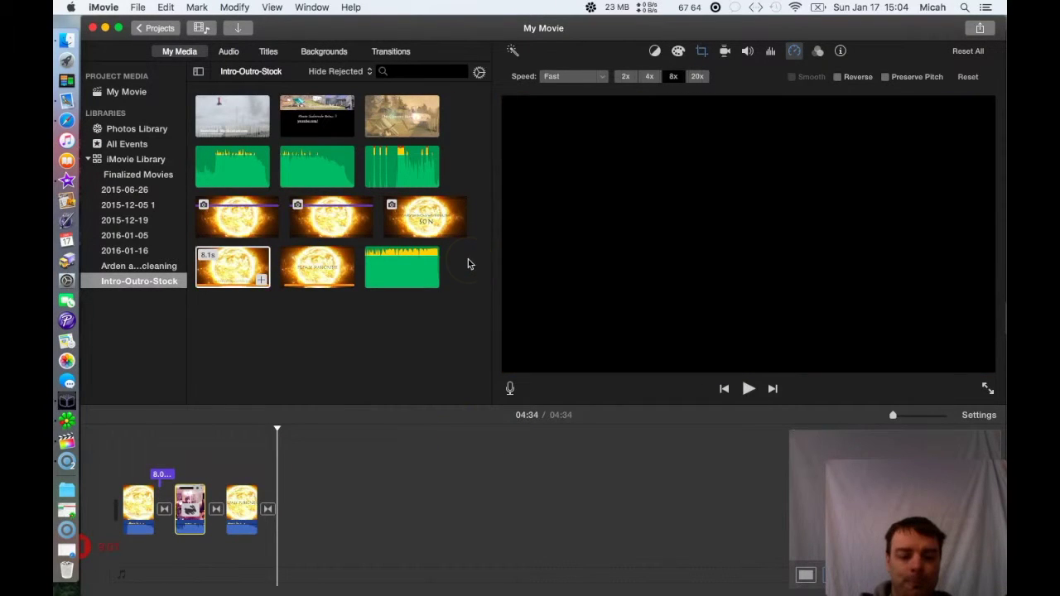
# Step: Return the middle guitar clip to normal speed and add the Desktop exoplanet picture above it
pyautogui.press('super+z')
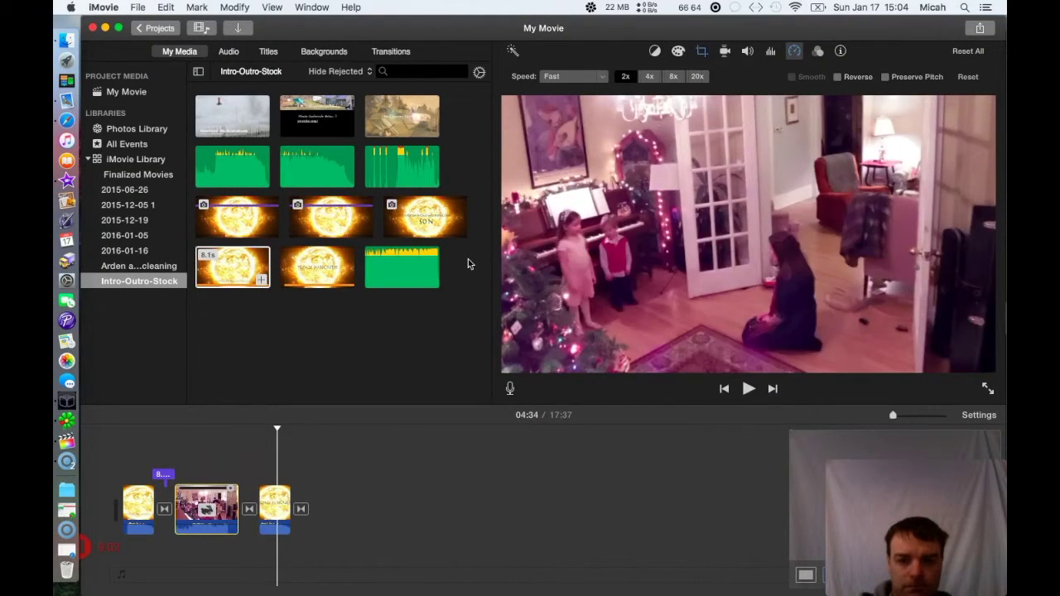
pyautogui.press('super+z')
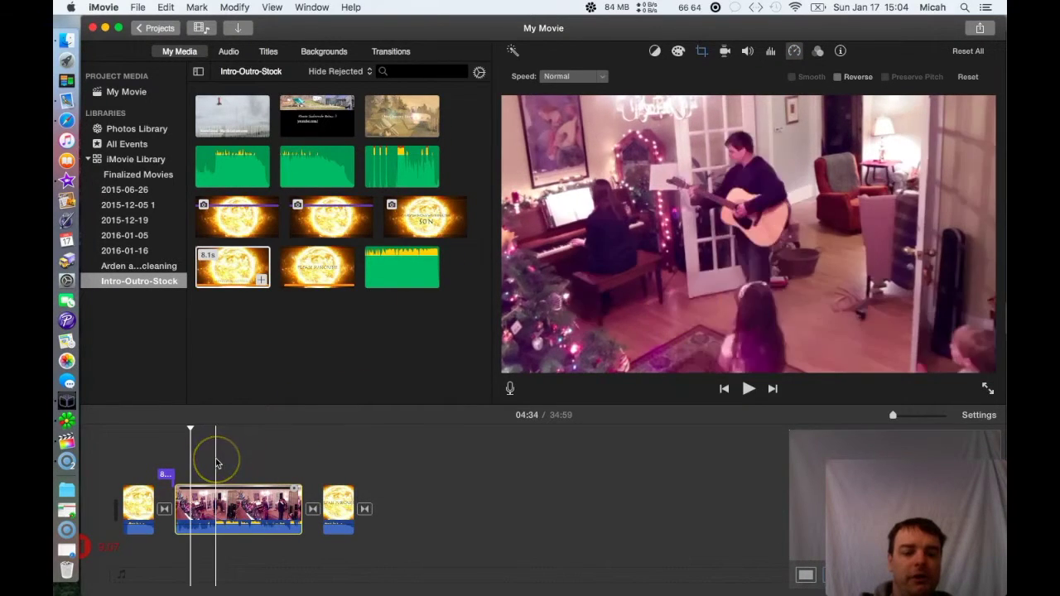
pyautogui.click(74, 46)
pyautogui.moveTo(485, 438); pyautogui.dragTo(237, 450)
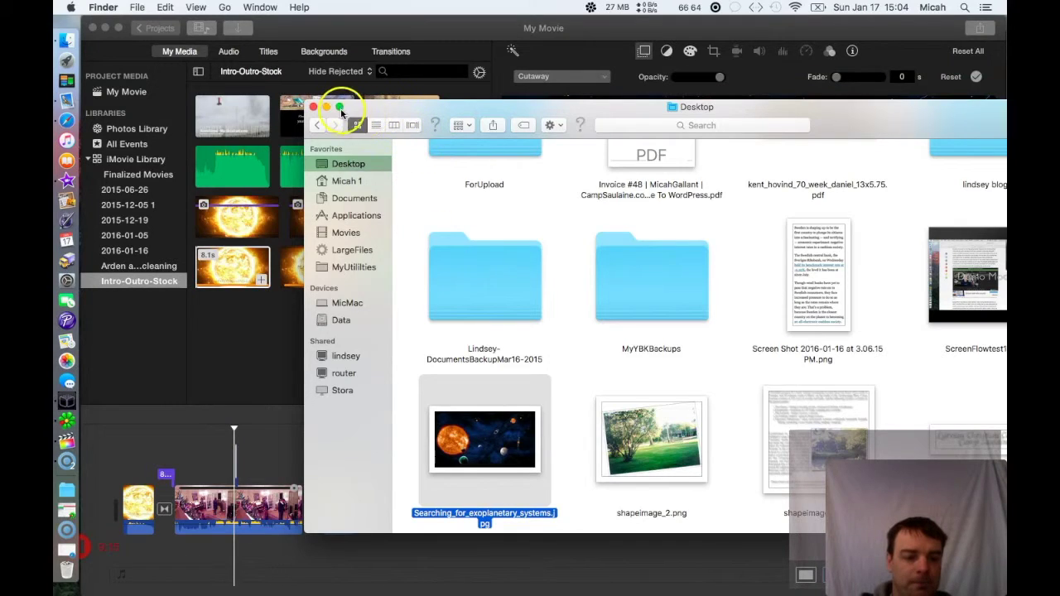
pyautogui.click(313, 107)
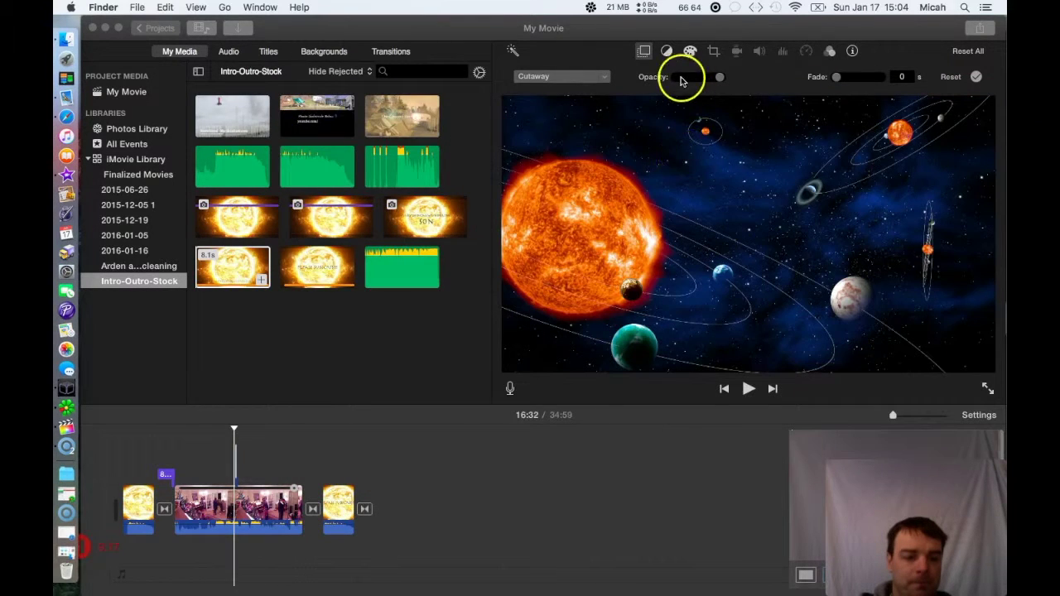
# Step: Try Side by Side for the exoplanet overlay, then set it to Green/Blue Screen
pyautogui.click(590, 77)
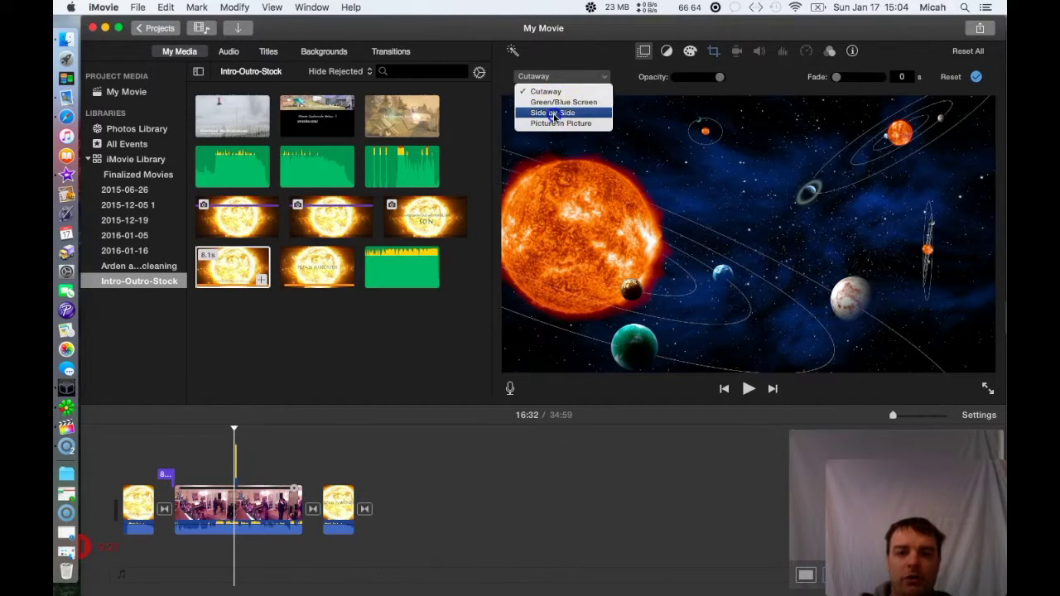
pyautogui.click(553, 112)
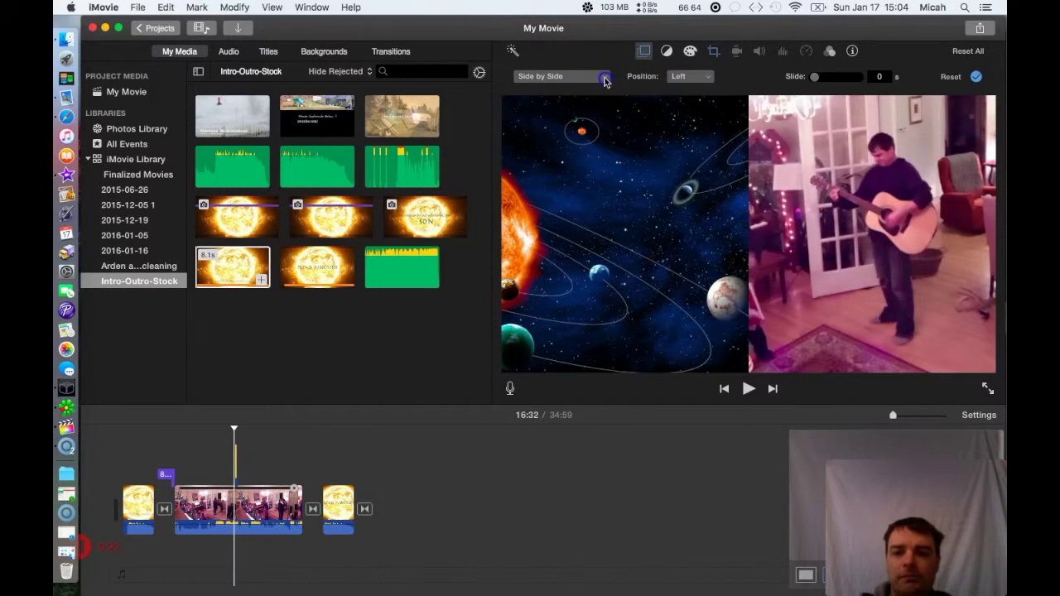
pyautogui.click(605, 77)
pyautogui.click(578, 105)
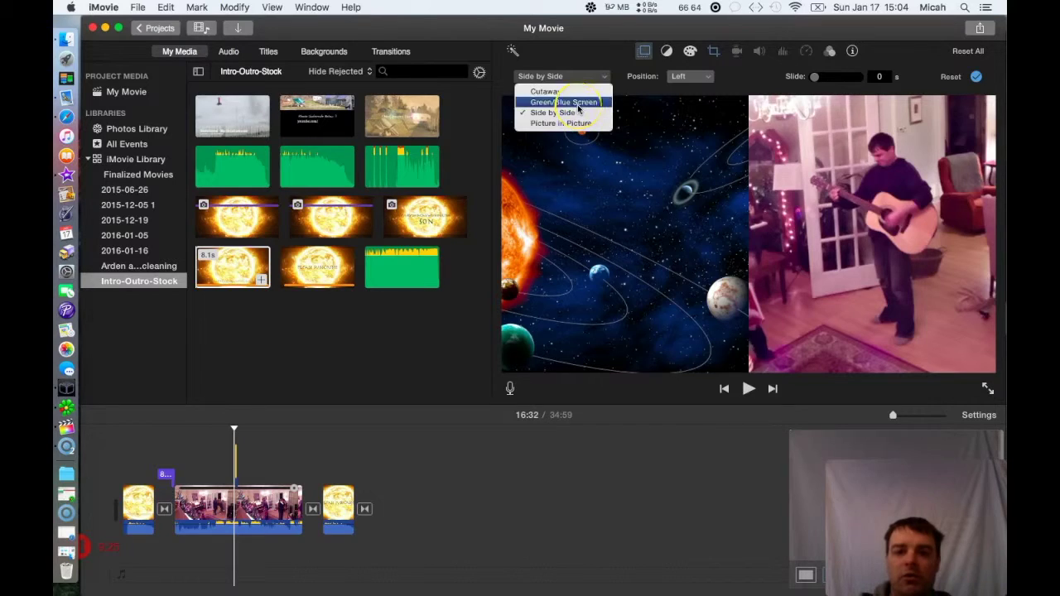
pyautogui.click(578, 109)
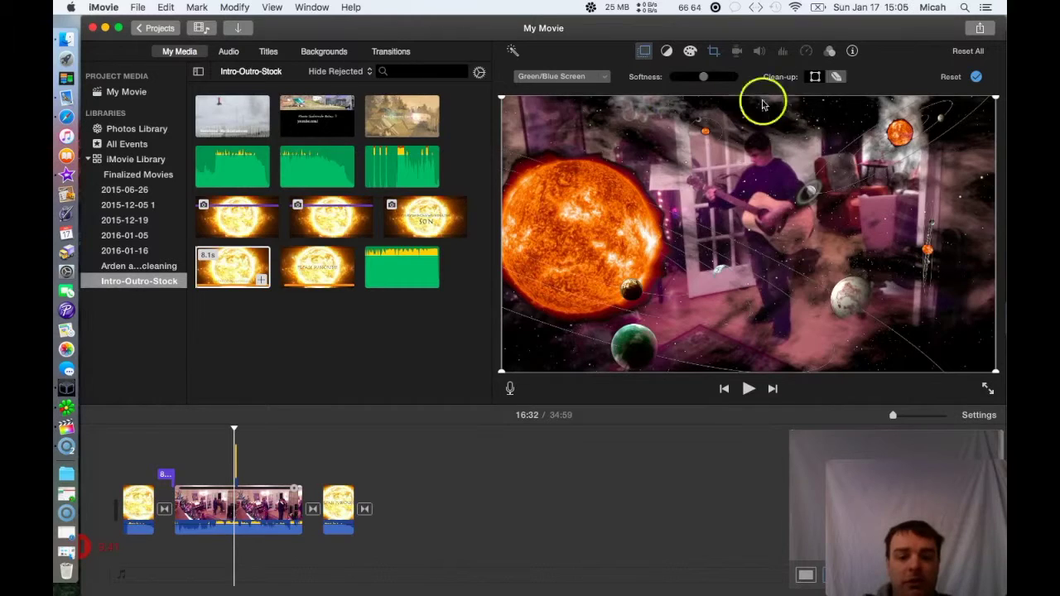
pyautogui.click(749, 390)
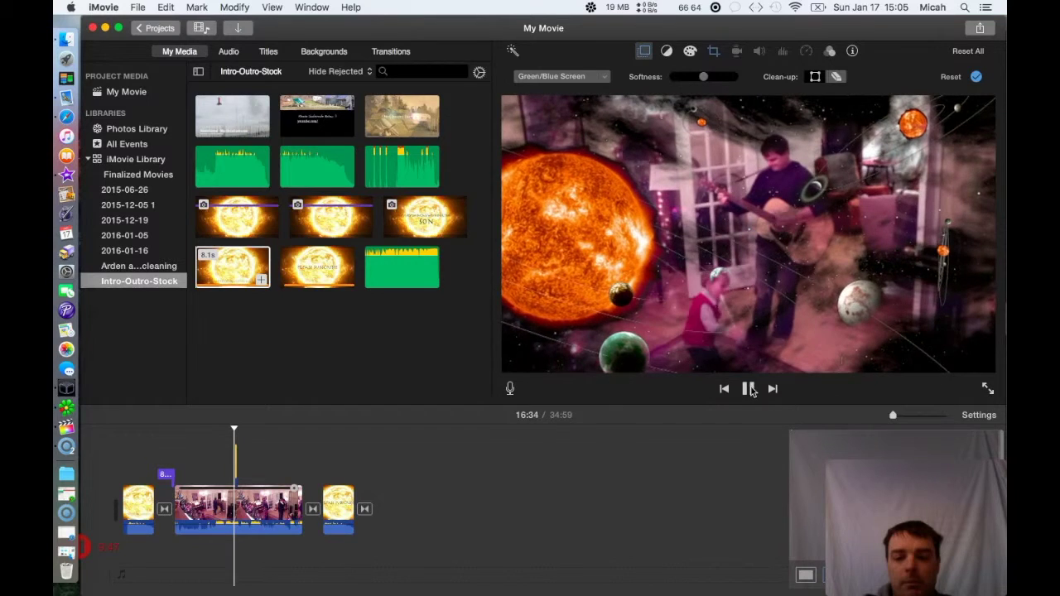
pyautogui.click(749, 389)
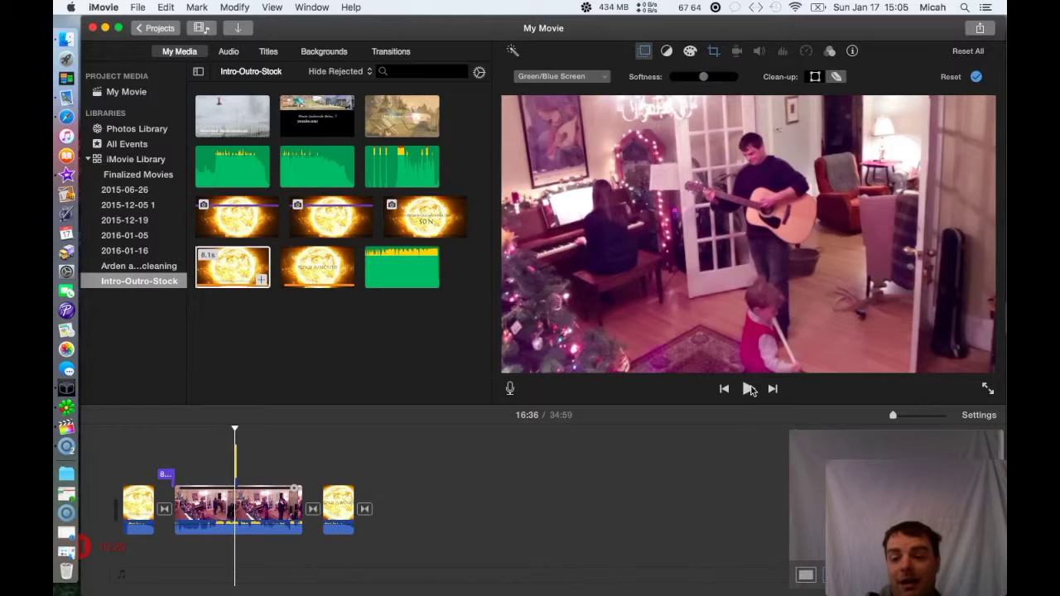
pyautogui.click(79, 428)
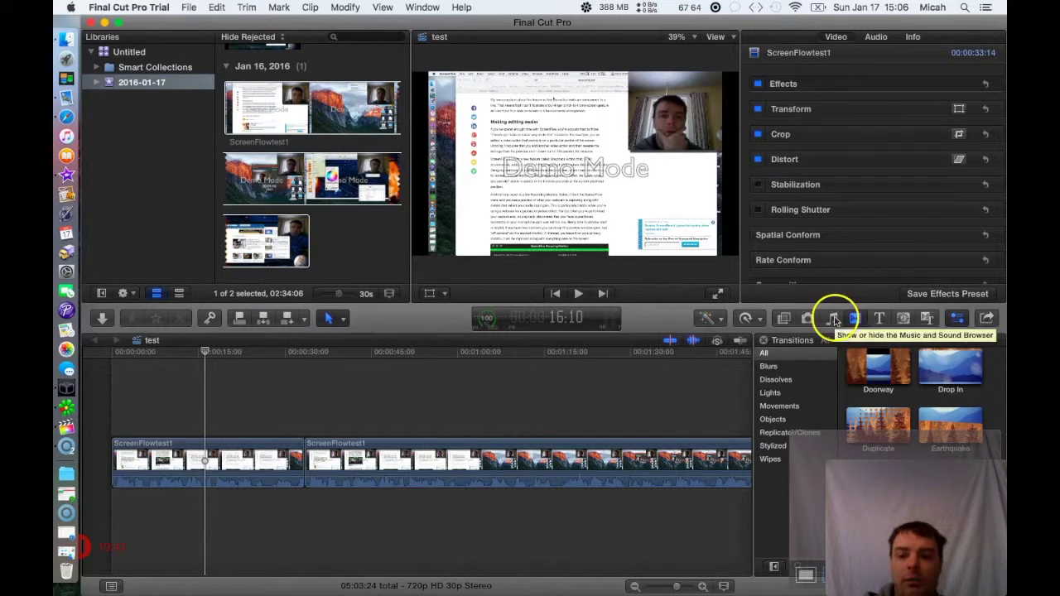
# Step: Show Final Cut Pro's Music and Sound library, then return to the iMovie project
pyautogui.click(833, 320)
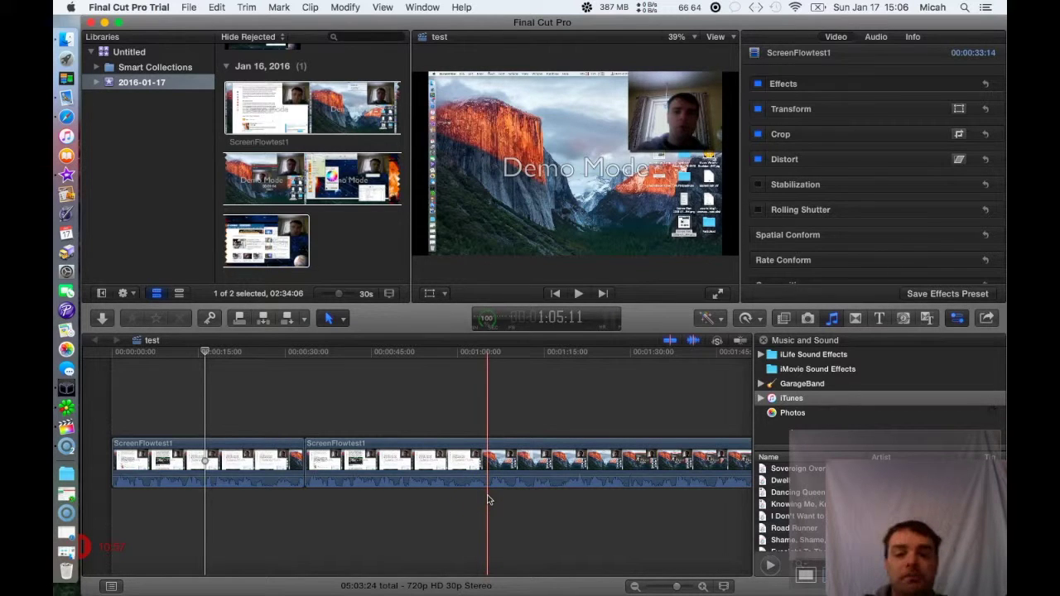
pyautogui.click(75, 178)
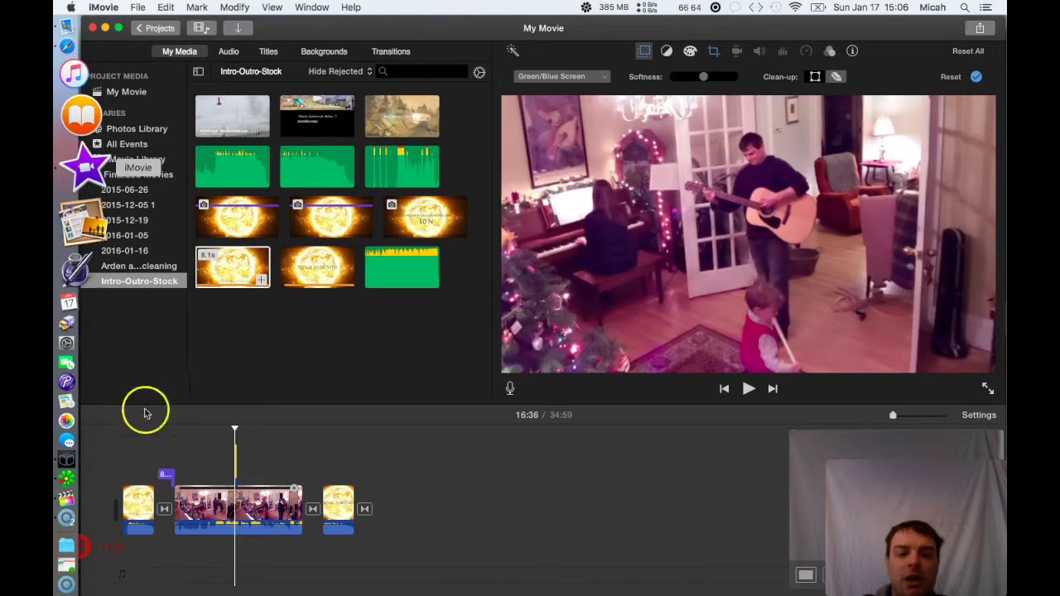
# Step: Select the 0.1s exoplanet overlay clip and move the playhead through to the movie's end
pyautogui.click(237, 464)
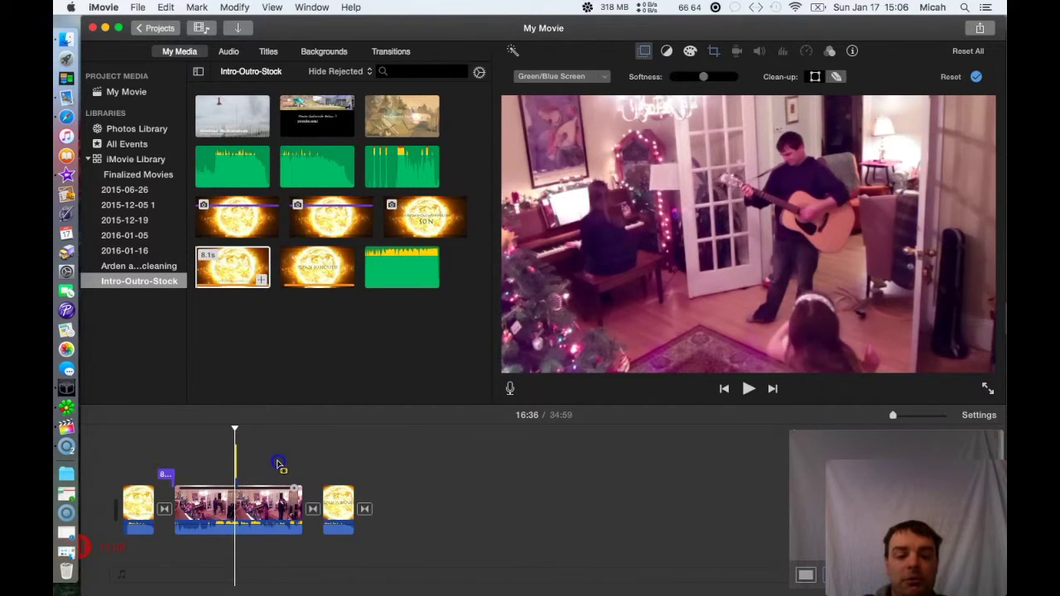
pyautogui.click(235, 460)
pyautogui.press('Down')
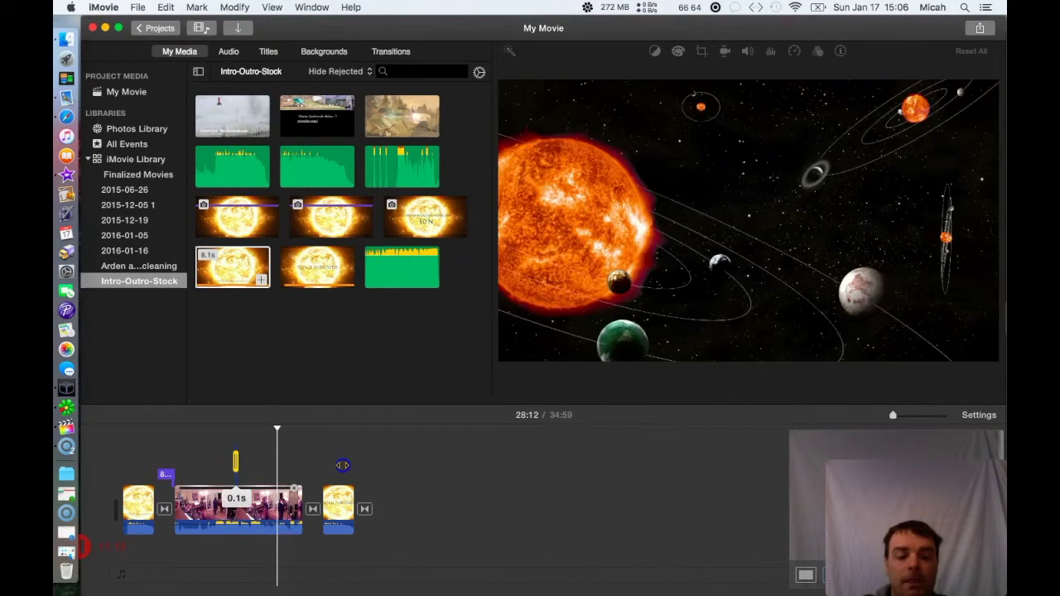
pyautogui.click(342, 464)
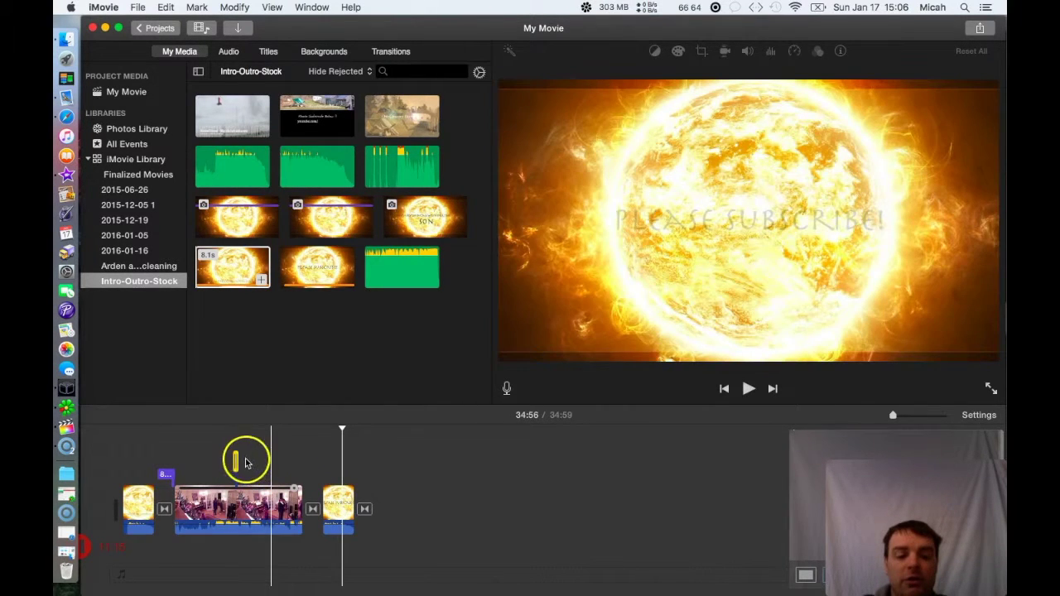
pyautogui.click(184, 457)
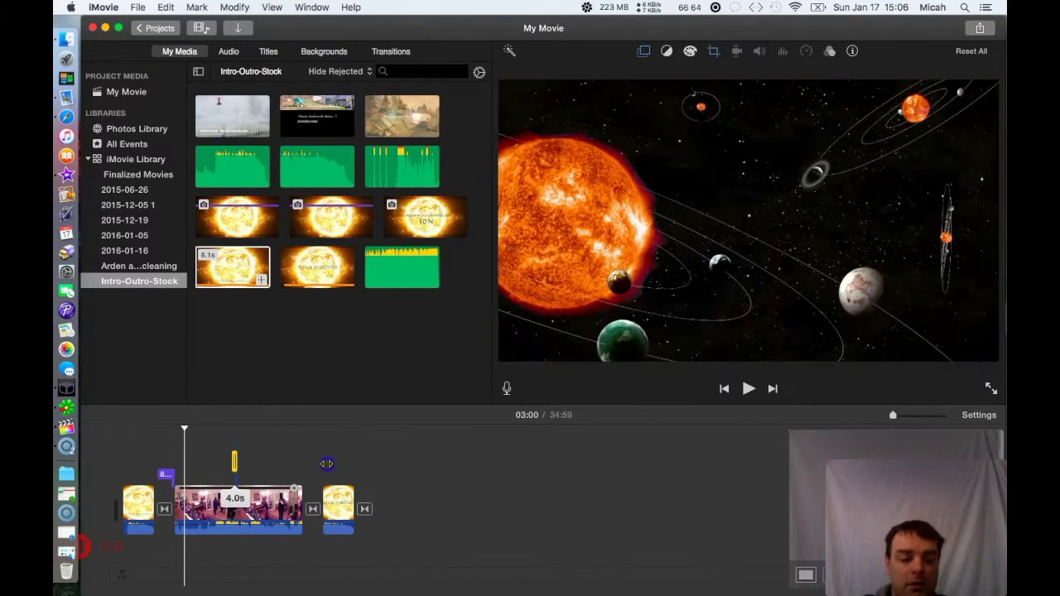
pyautogui.click(329, 463)
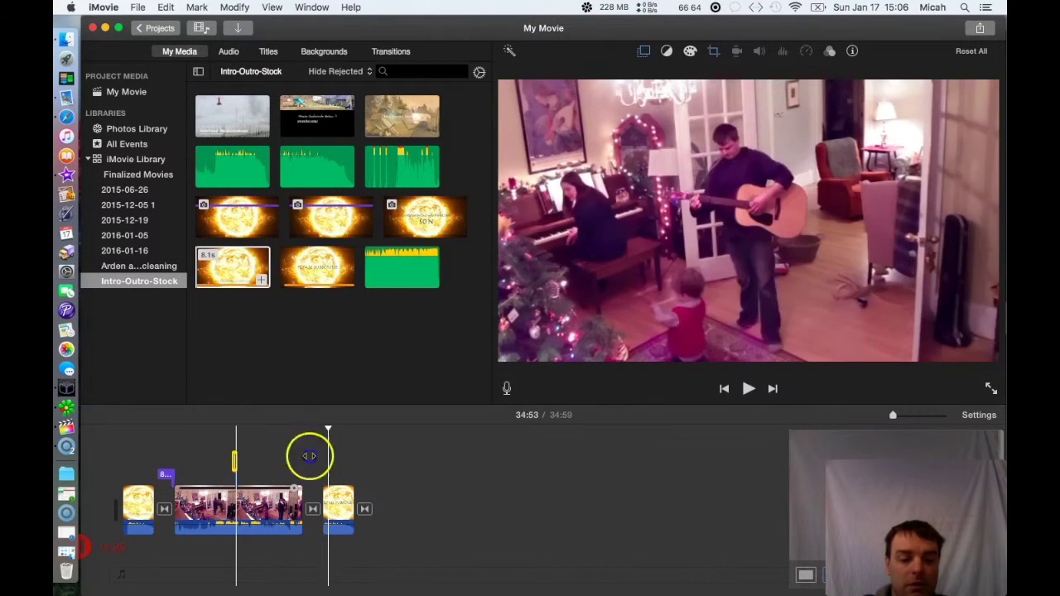
pyautogui.press('space')
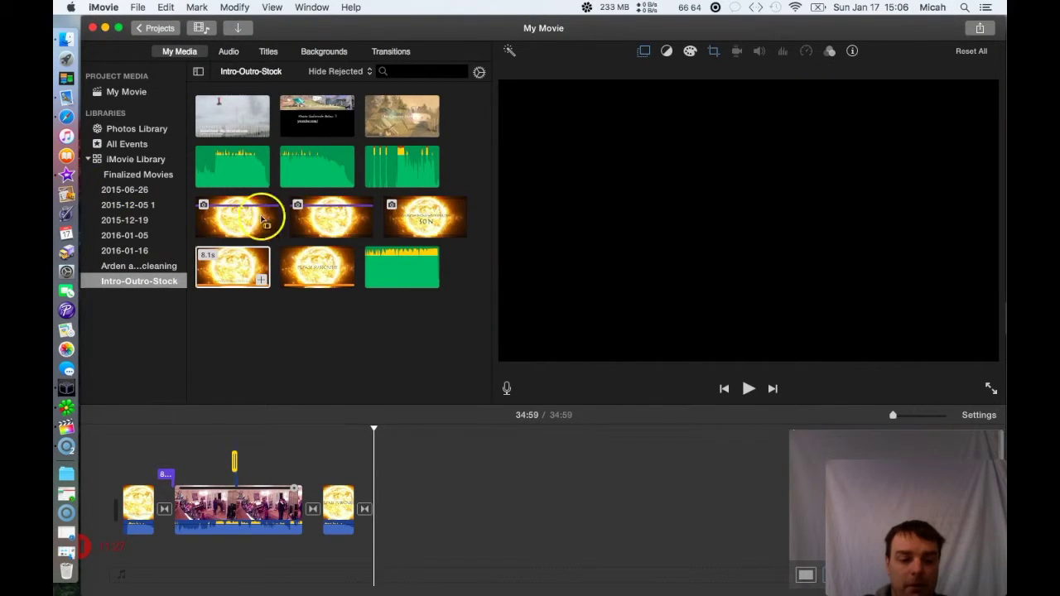
# Step: Add the snowy tractor clip from the 2016-01-16 event above the guitar clip
pyautogui.click(120, 250)
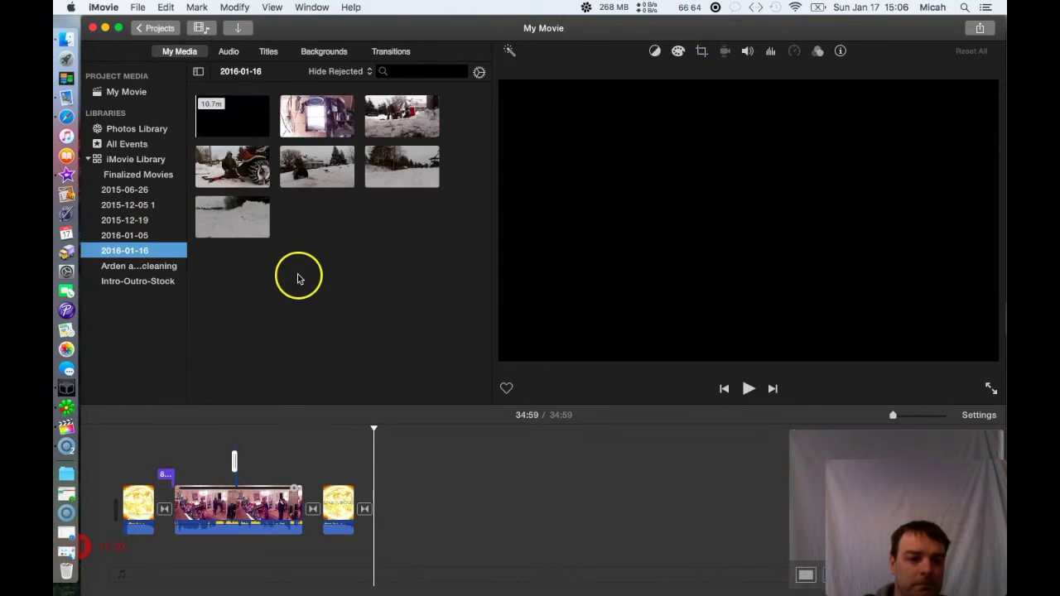
pyautogui.click(315, 165)
pyautogui.moveTo(315, 166); pyautogui.dragTo(265, 468)
pyautogui.click(278, 465)
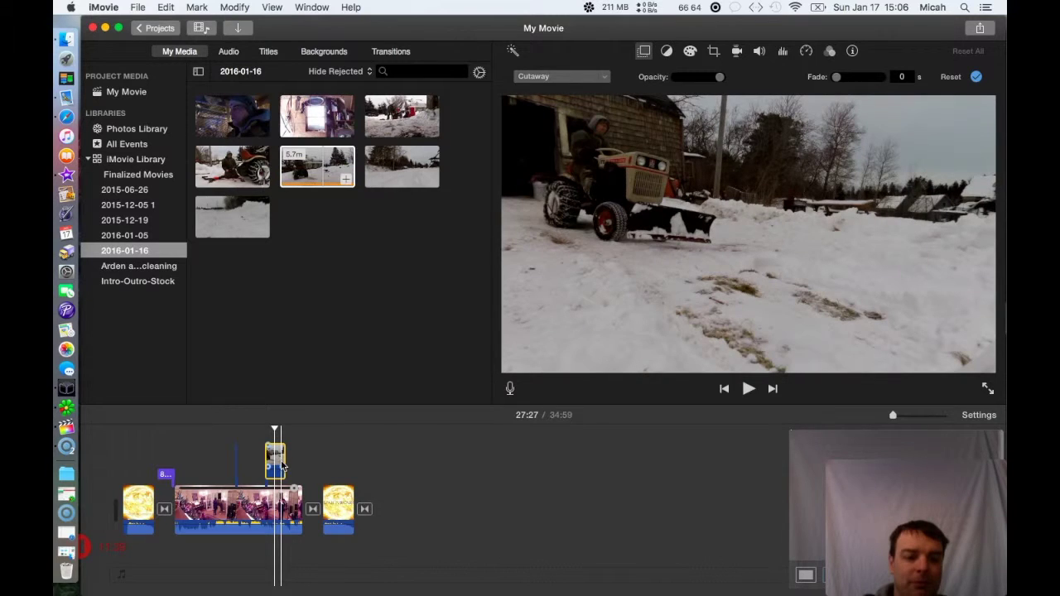
pyautogui.click(258, 469)
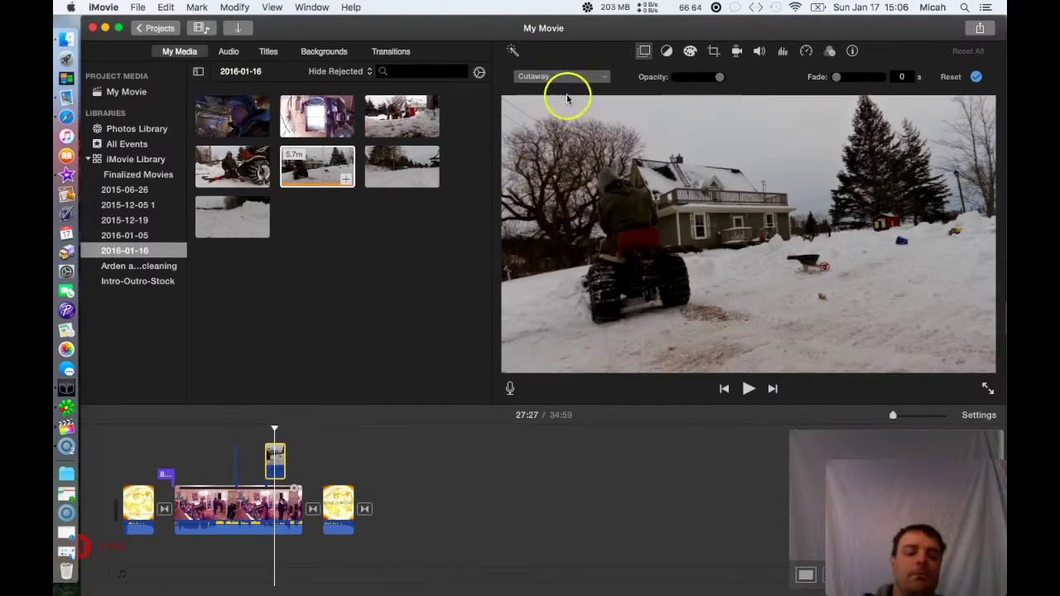
# Step: Make the tractor overlay Picture in Picture, enlarged and moved to the upper right
pyautogui.click(590, 80)
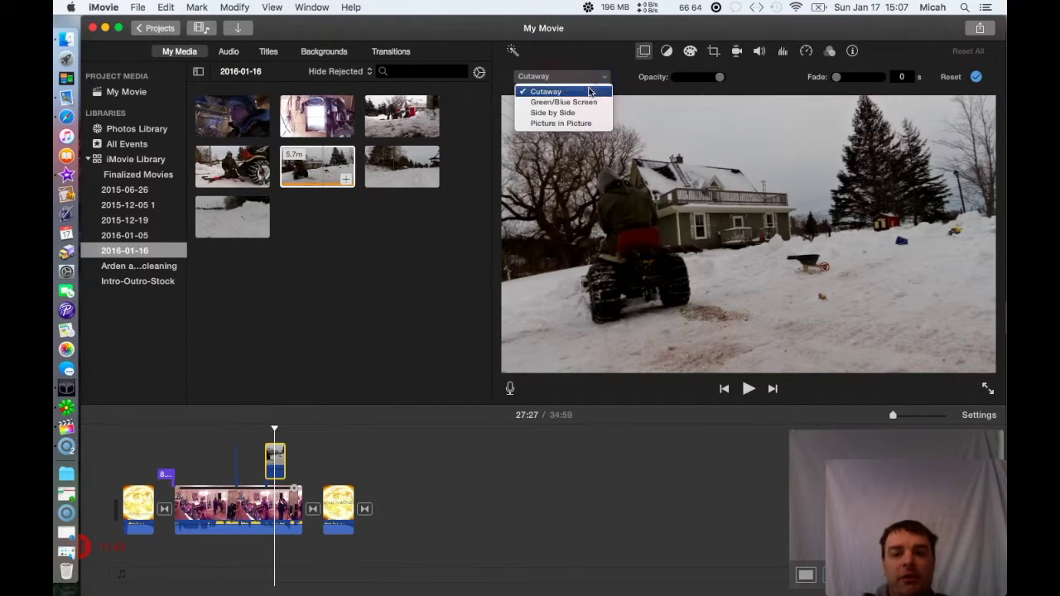
pyautogui.click(583, 123)
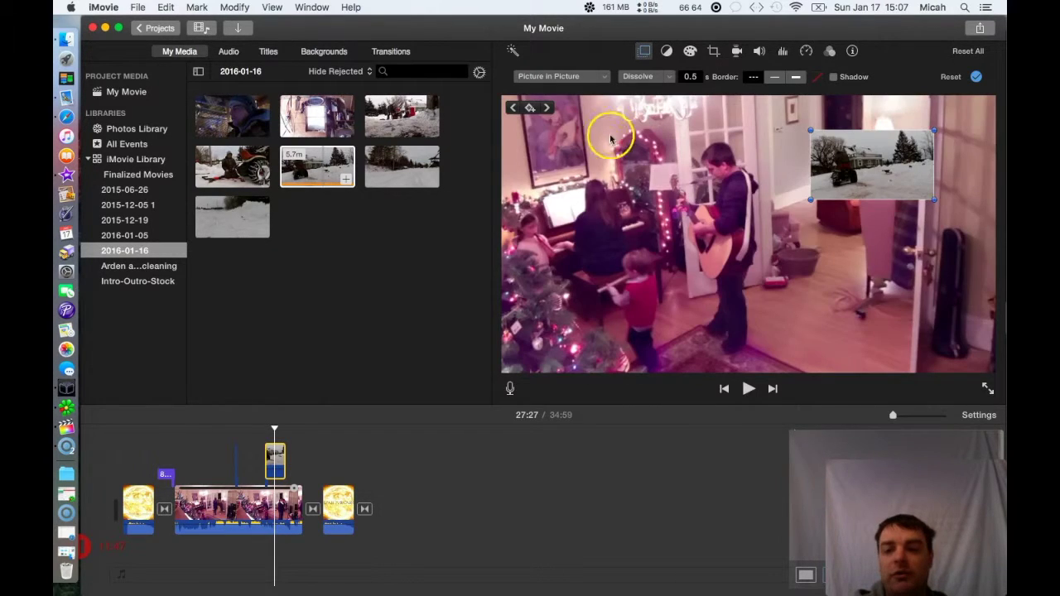
pyautogui.moveTo(785, 209); pyautogui.dragTo(745, 230)
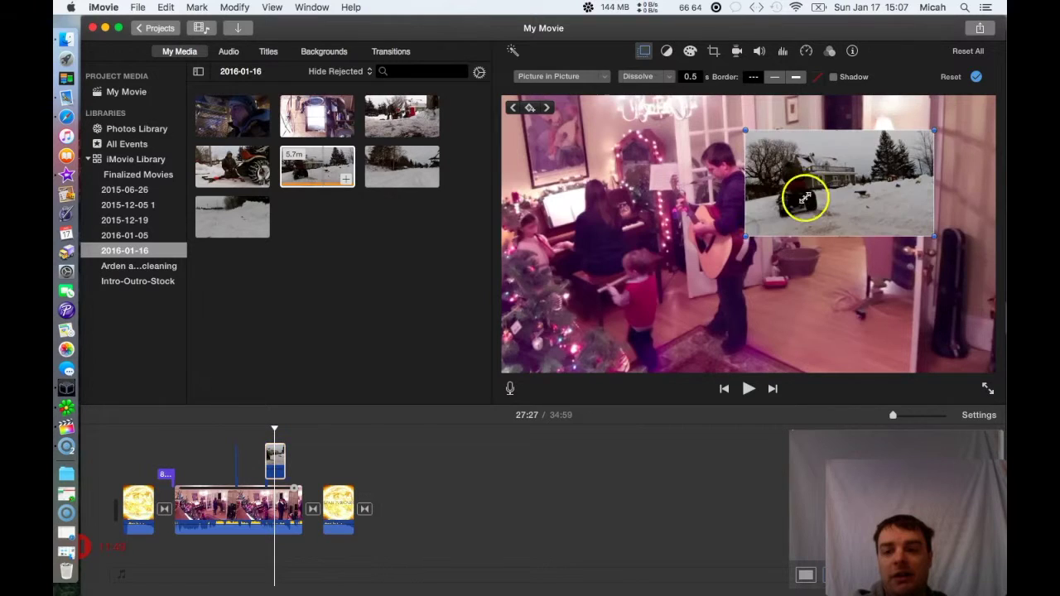
pyautogui.moveTo(804, 197); pyautogui.dragTo(874, 150)
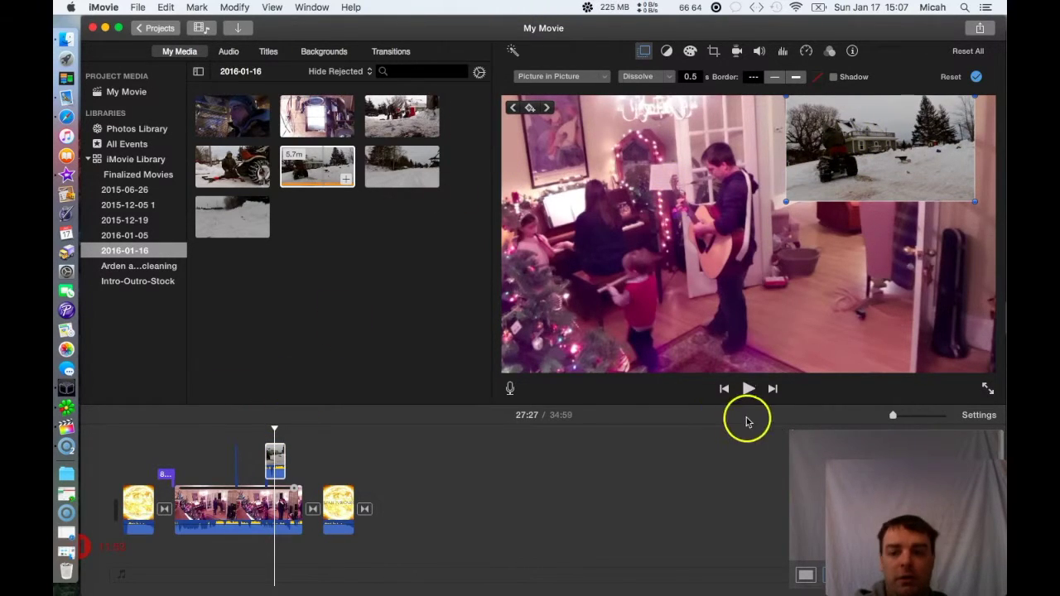
# Step: Play the picture-in-picture section, pause it at 27:36, then switch to Final Cut Pro
pyautogui.click(747, 389)
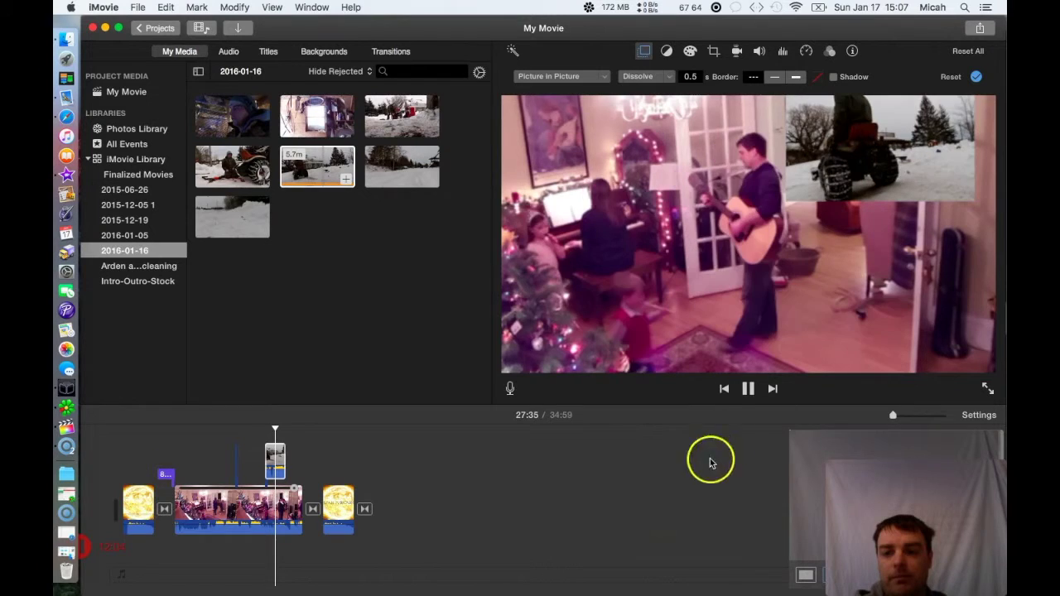
pyautogui.click(749, 390)
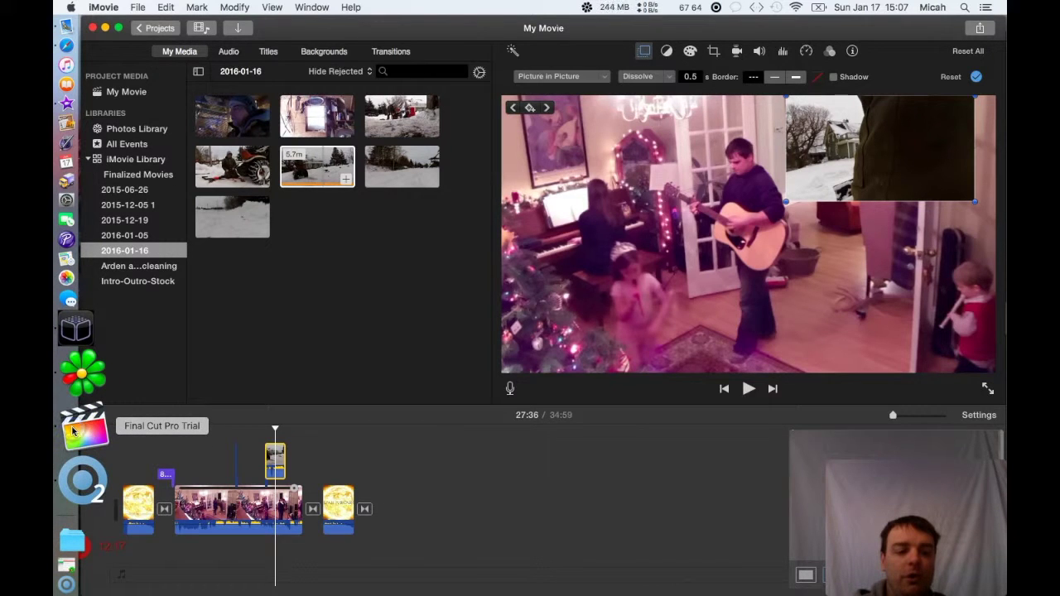
pyautogui.click(72, 431)
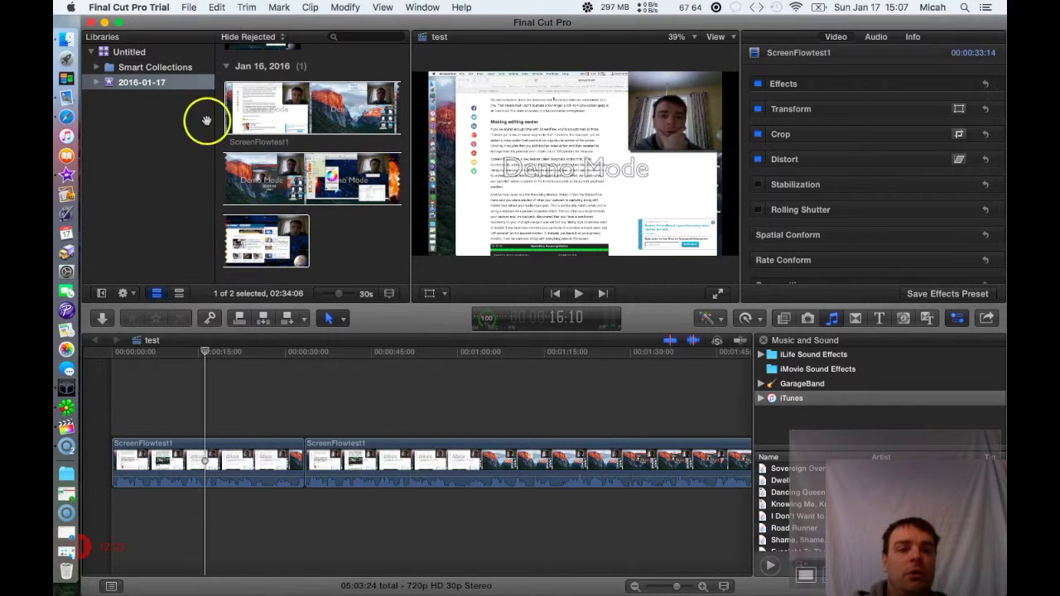
# Step: Load ScreenFlowtest1 into the viewer, toggle the Libraries sidebar and check the grouping options
pyautogui.click(189, 35)
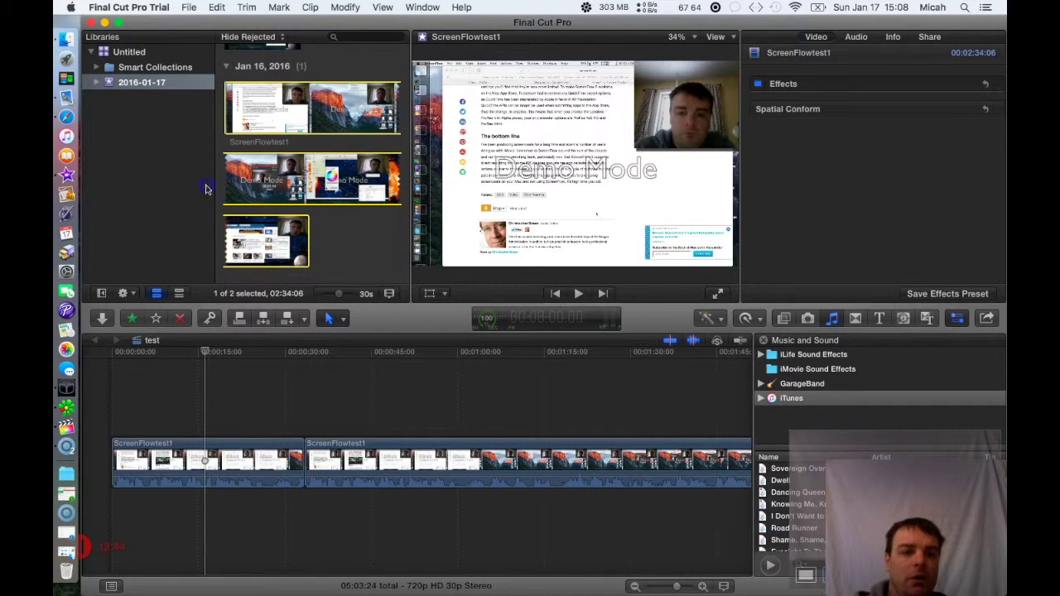
pyautogui.click(100, 294)
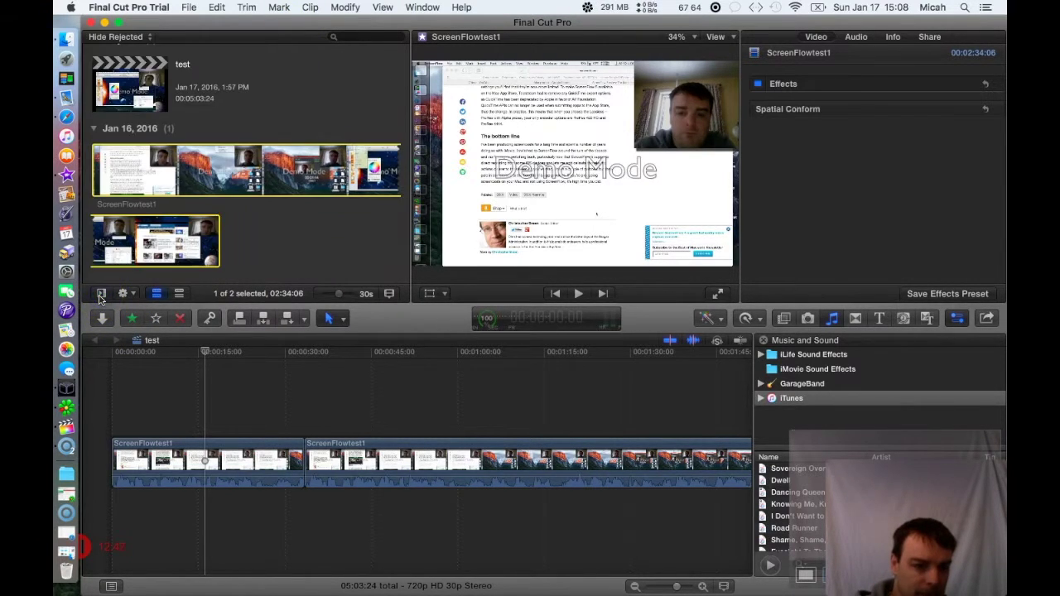
pyautogui.click(101, 294)
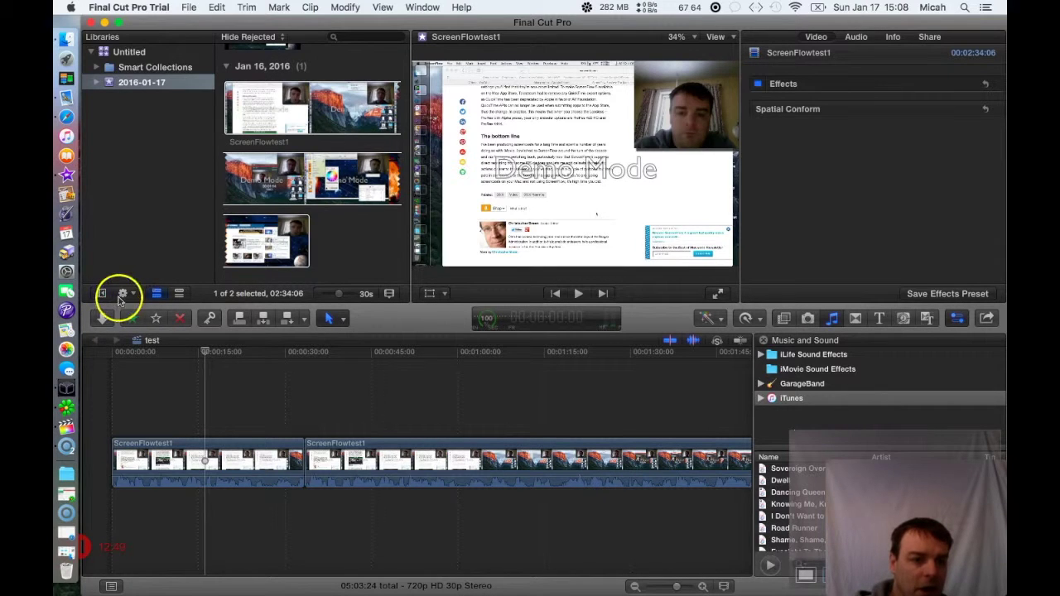
pyautogui.click(126, 294)
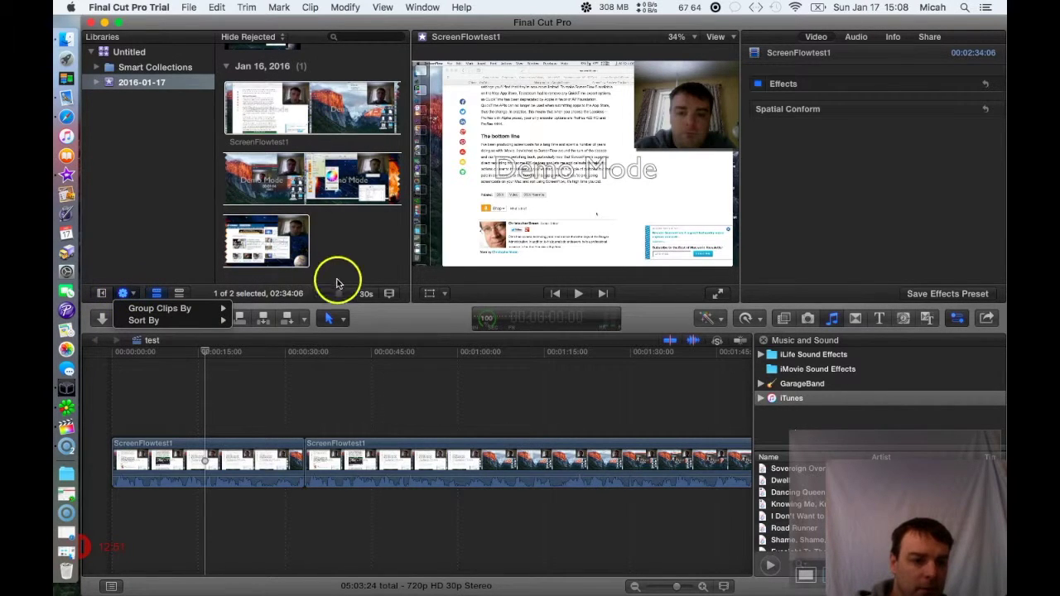
pyautogui.click(387, 294)
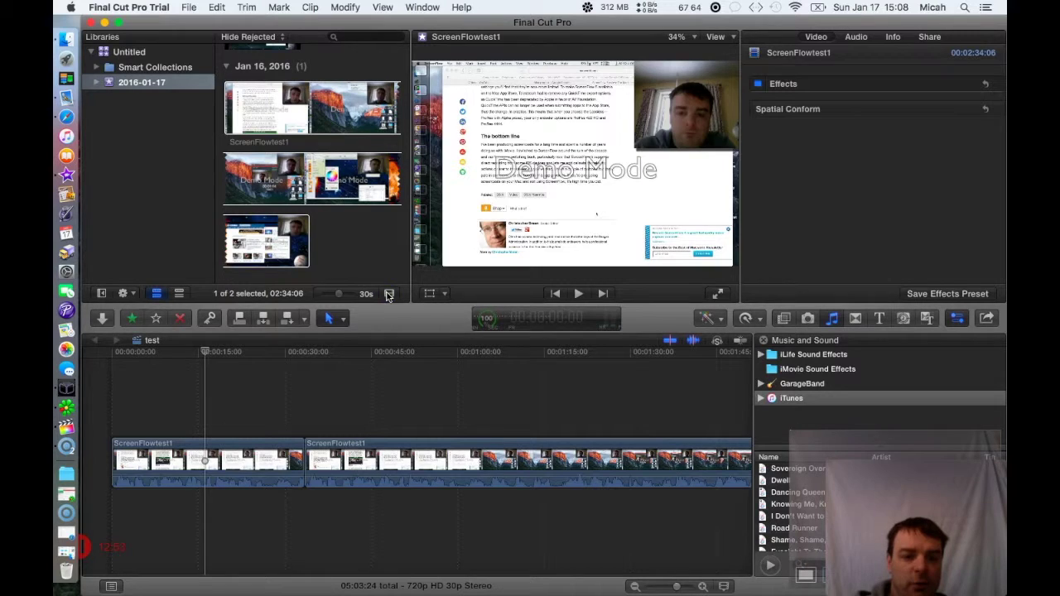
# Step: Browse the View and Trim menus without choosing anything
pyautogui.click(383, 7)
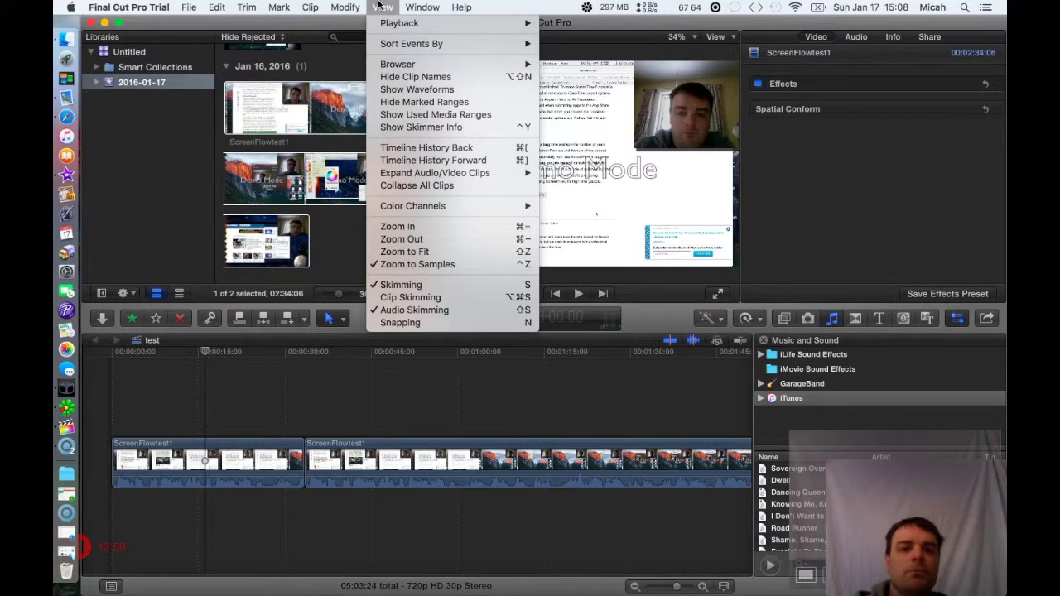
pyautogui.moveTo(247, 8)
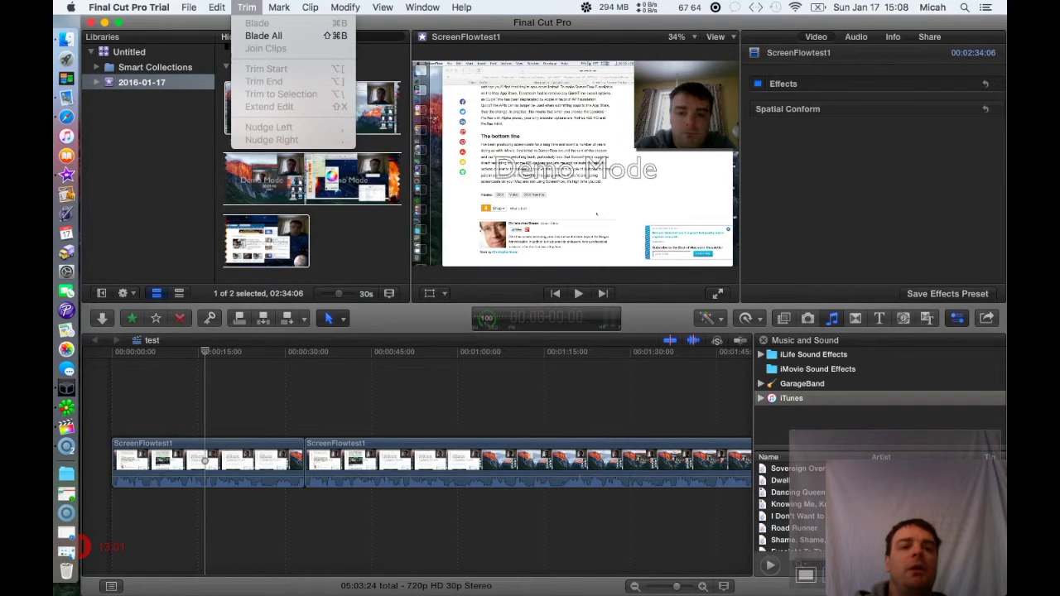
pyautogui.click(165, 176)
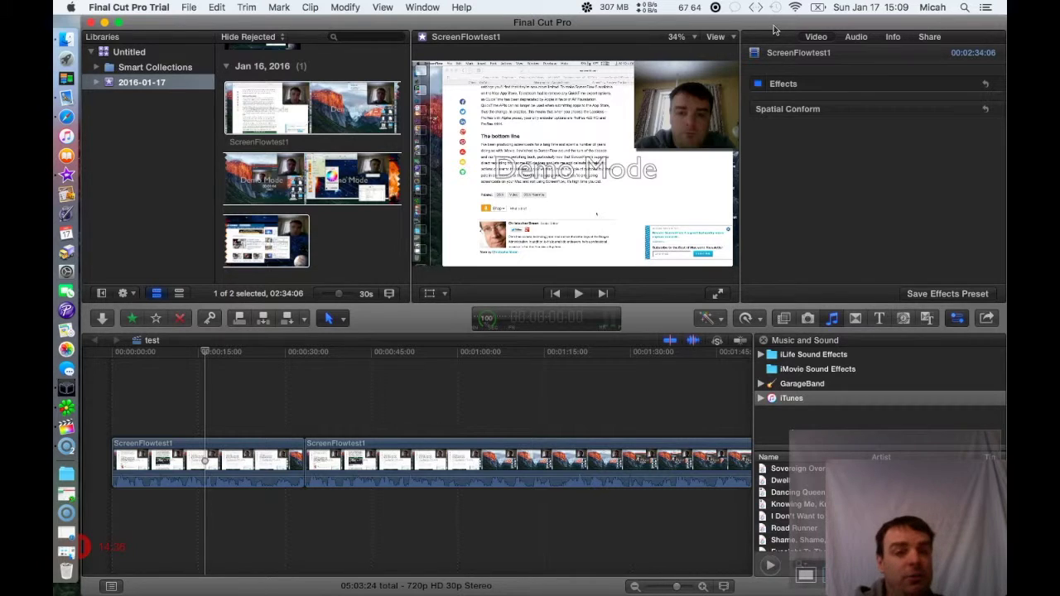
# Step: Bring the test project back into the viewer with ScreenFlowtest1's Transform, Crop and Distort settings
pyautogui.click(65, 427)
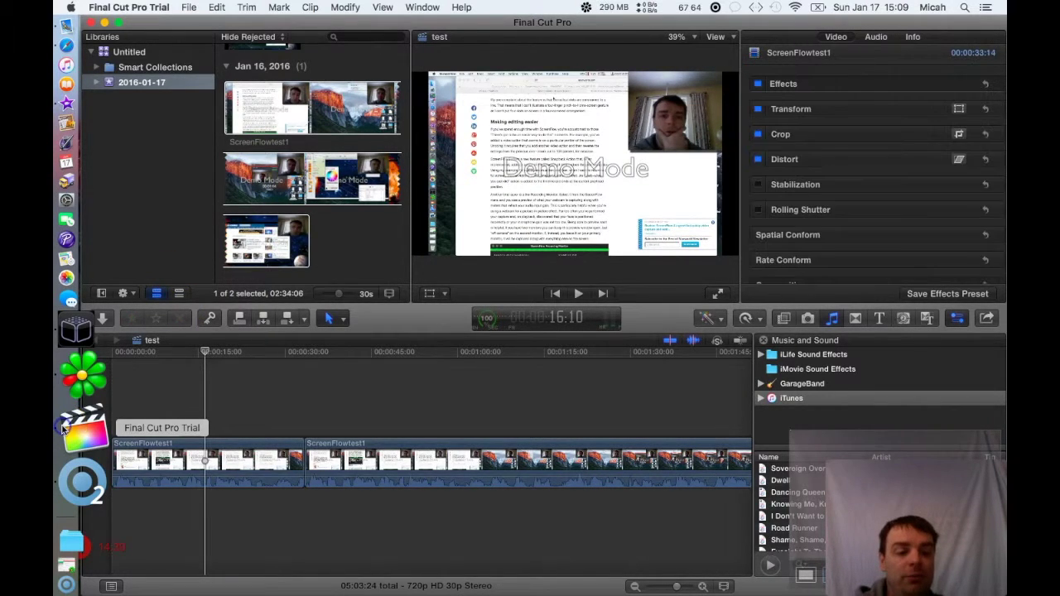
# Step: Give focus to the Final Cut Pro project timeline
pyautogui.click(383, 404)
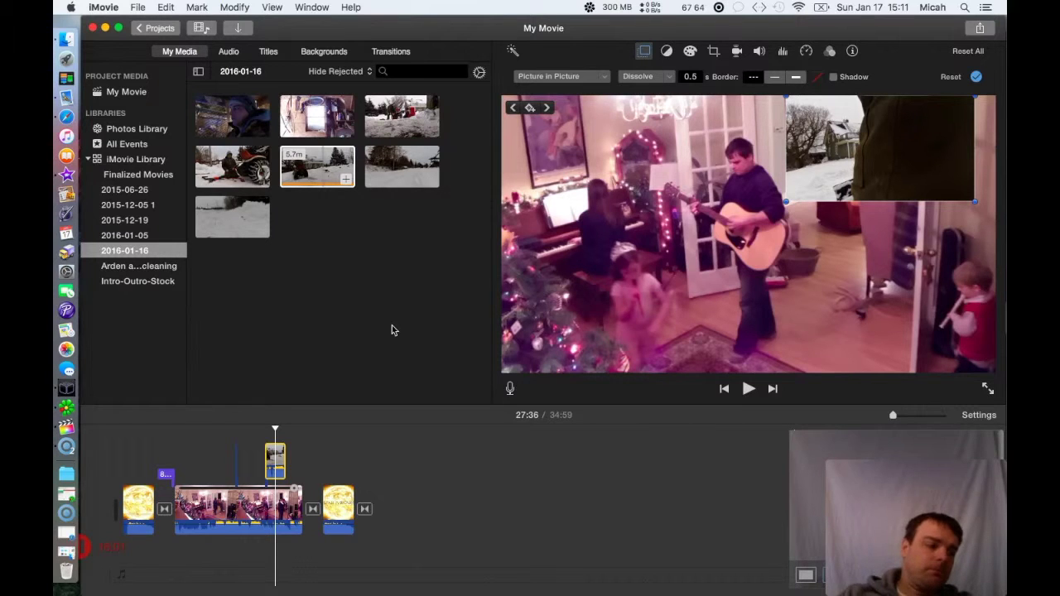
# Step: Preview and stop the Fifth Avenue Stroll jingle from Sound Effects Jingles, then switch to Final Cut Pro
pyautogui.click(232, 52)
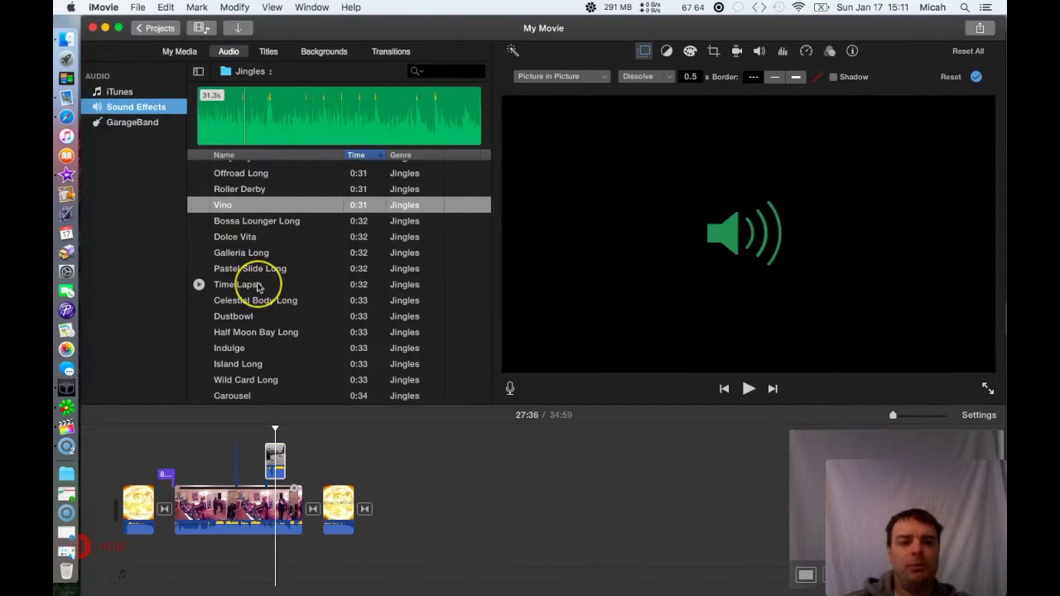
pyautogui.scroll(-15, 257, 284)
pyautogui.scroll(-5, 256, 286)
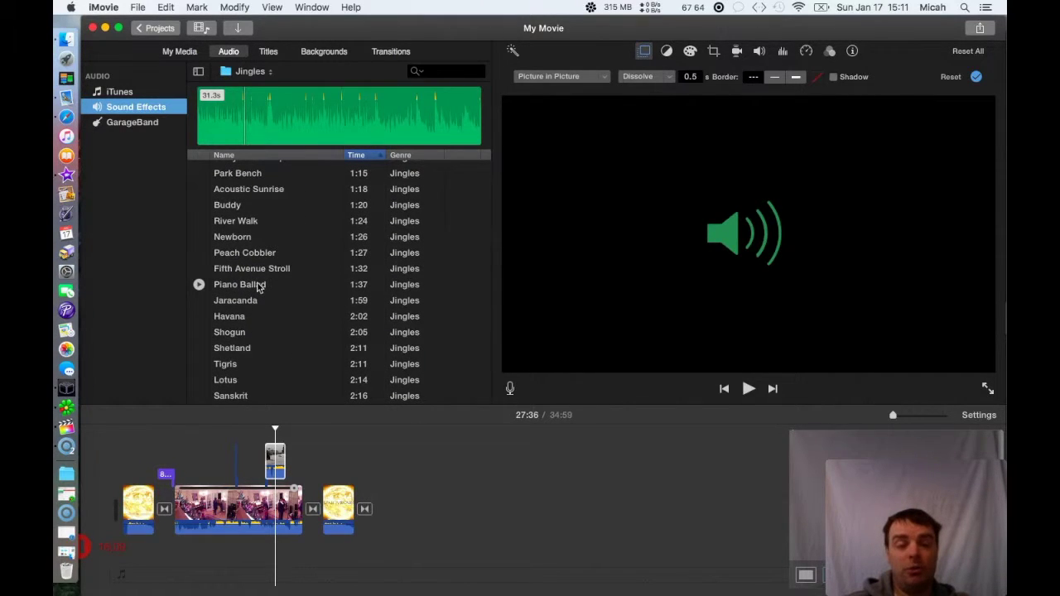
pyautogui.click(246, 274)
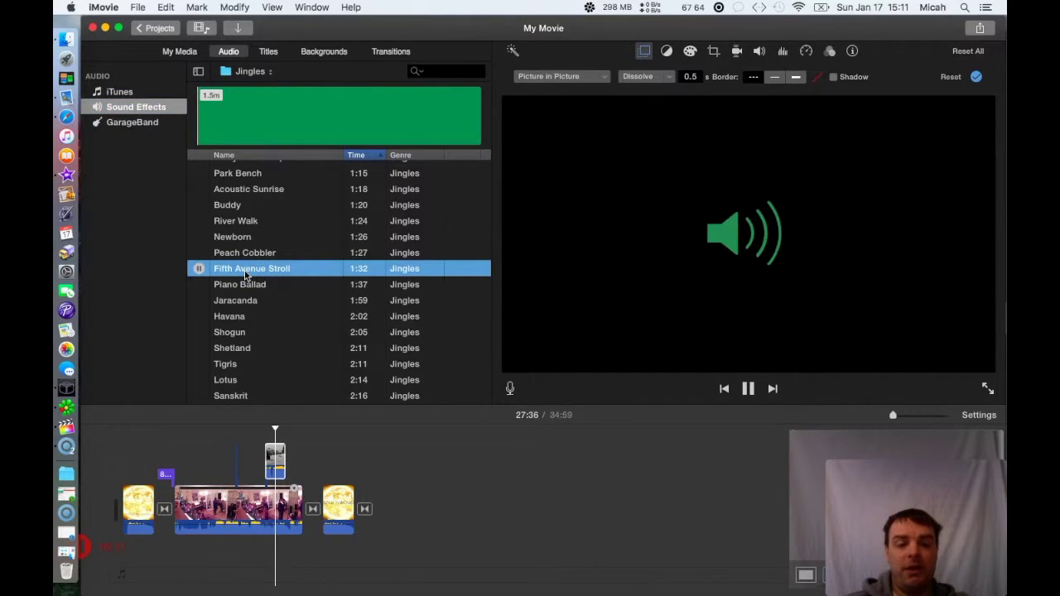
pyautogui.click(198, 270)
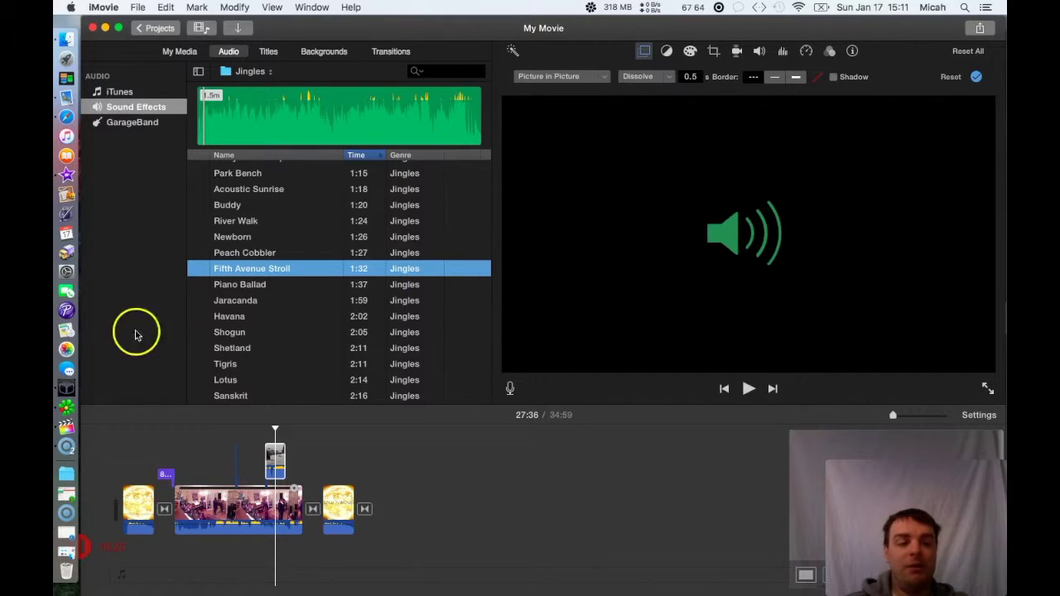
pyautogui.click(77, 431)
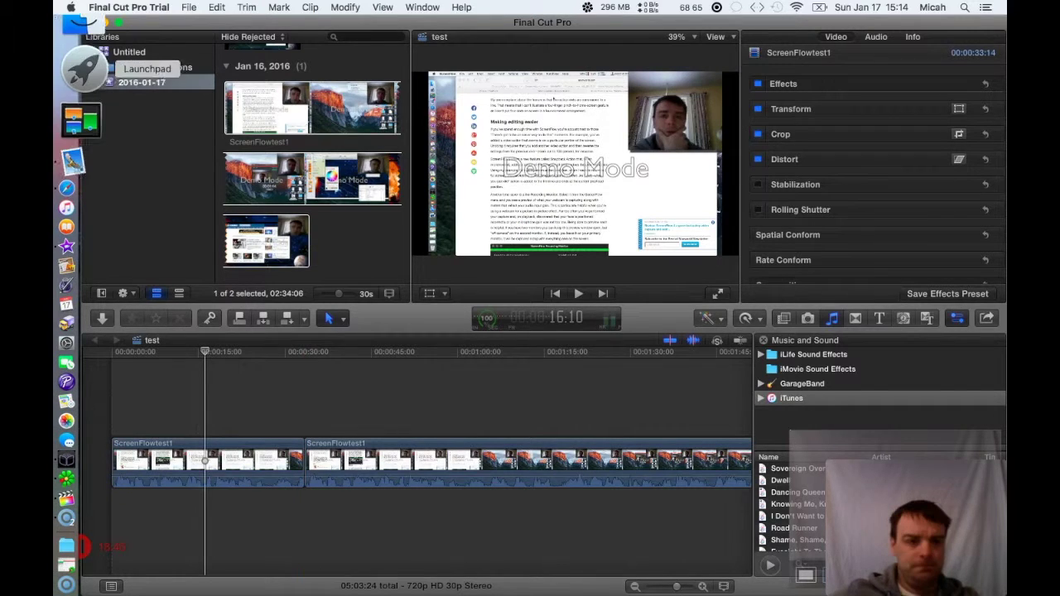
# Step: Bring up and minimise the Finder Desktop window, then select the ScreenFlowtest1 clip in Final Cut Pro
pyautogui.click(80, 25)
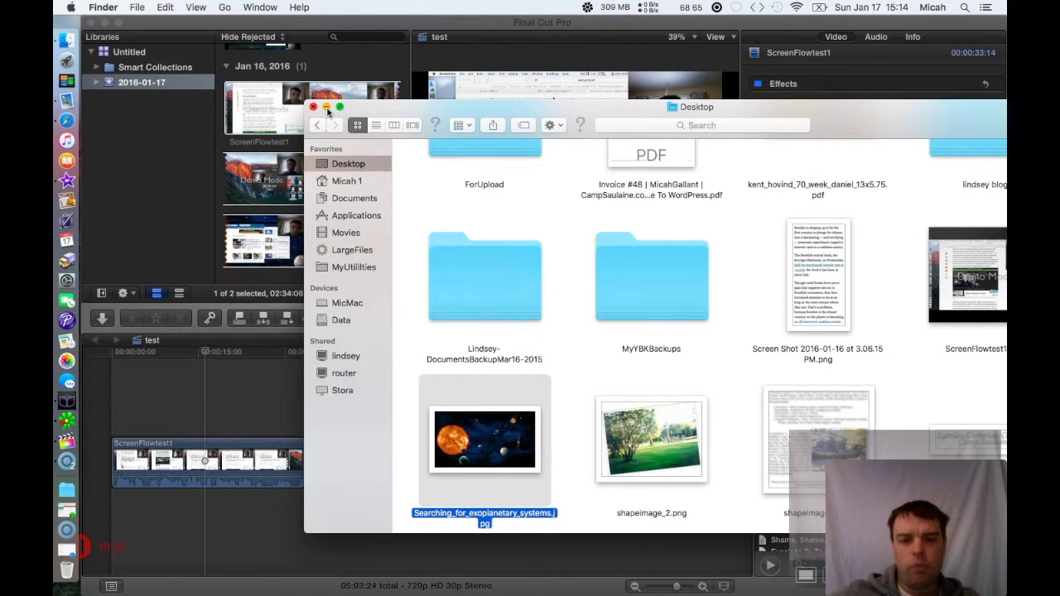
pyautogui.click(327, 109)
pyautogui.click(308, 175)
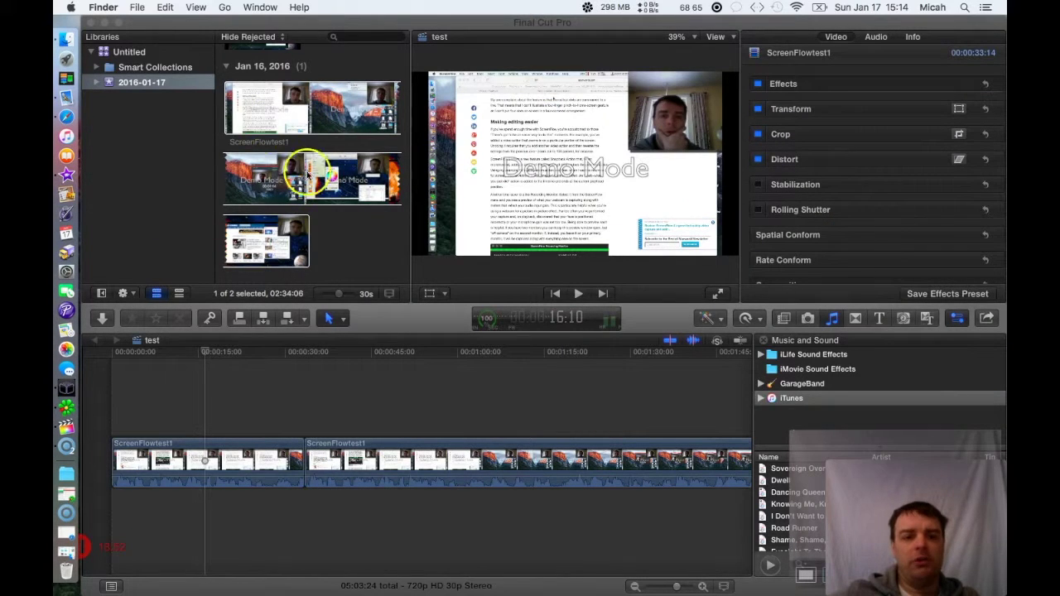
pyautogui.click(259, 139)
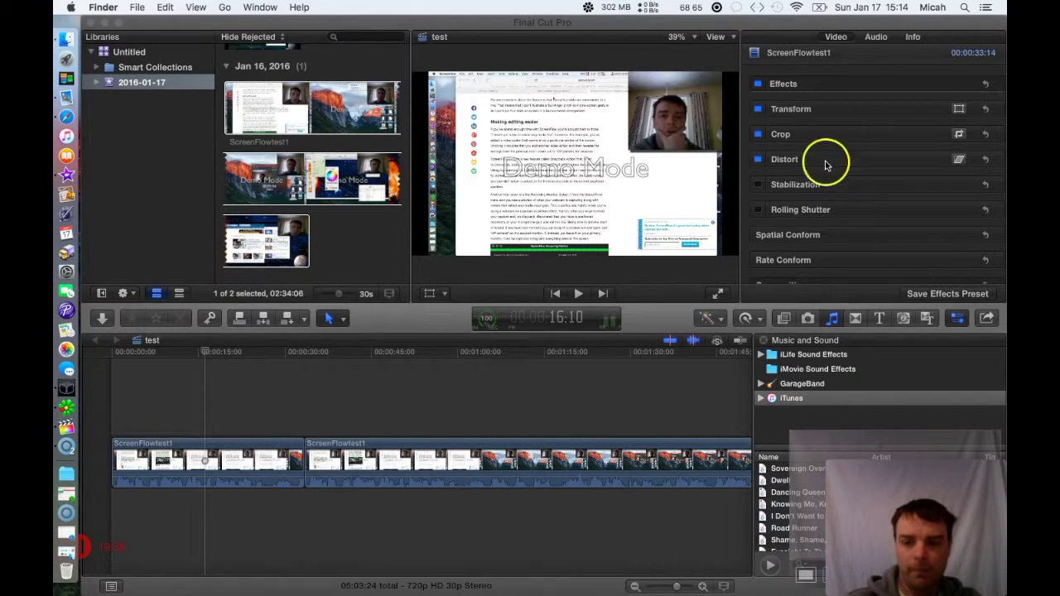
pyautogui.scroll(-2, 793, 135)
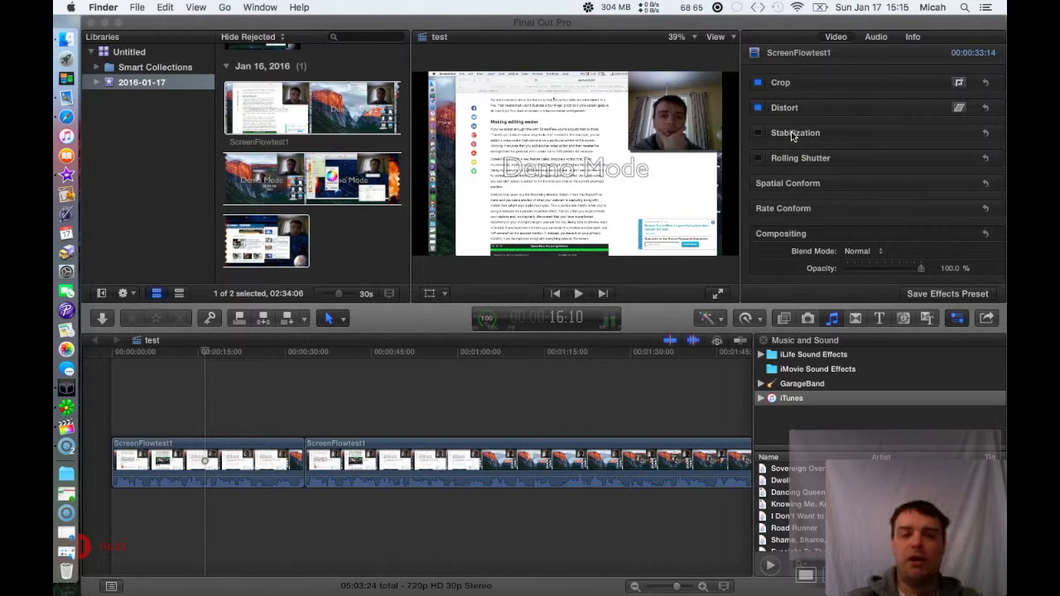
pyautogui.click(71, 176)
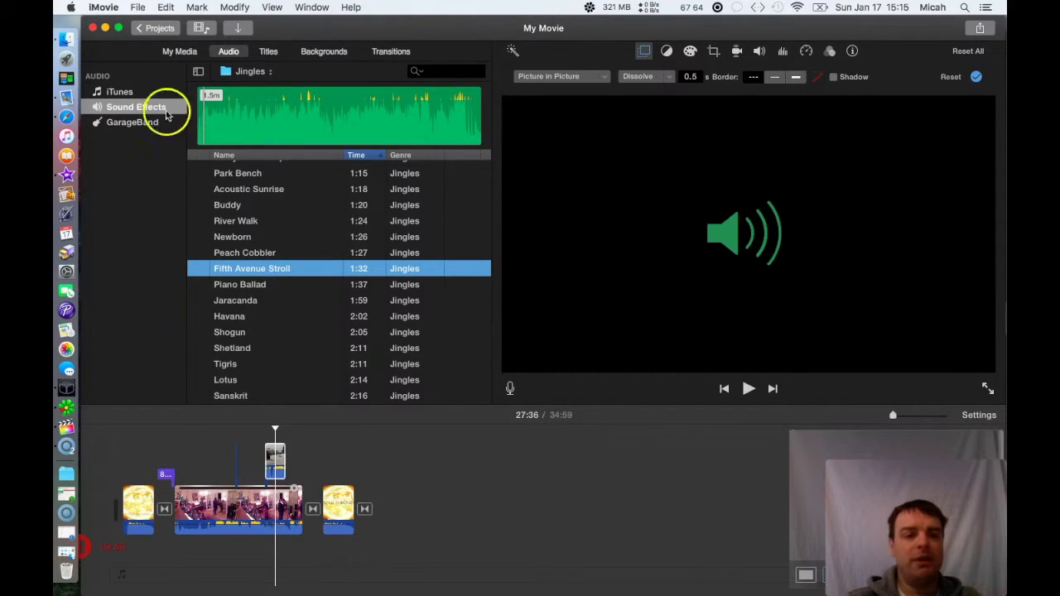
# Step: Switch iMovie's browser from jingles to the snowy video clips of the 2016-01-16 event
pyautogui.click(180, 51)
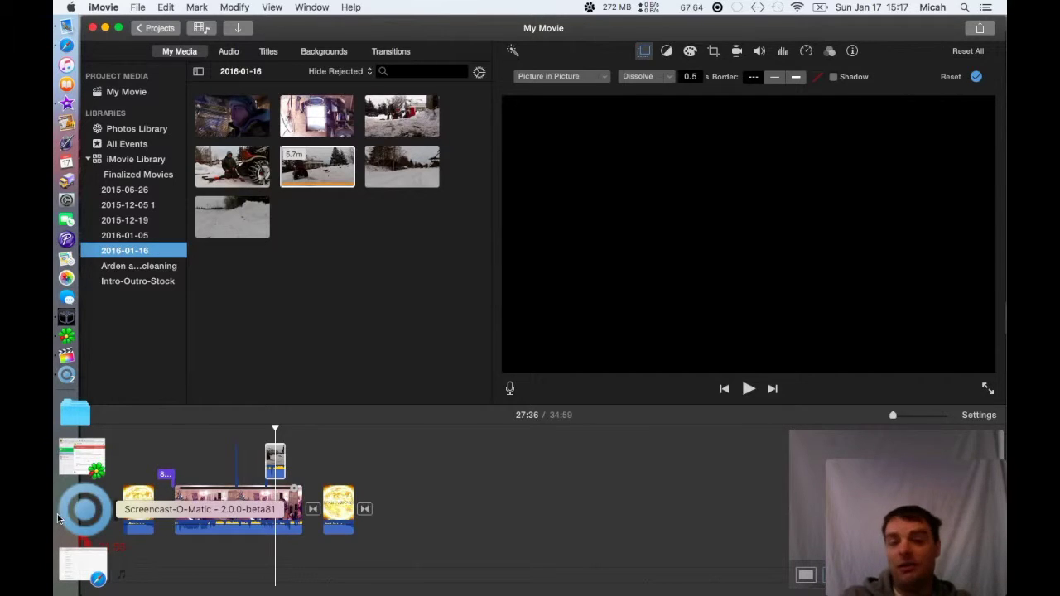
pyautogui.click(386, 479)
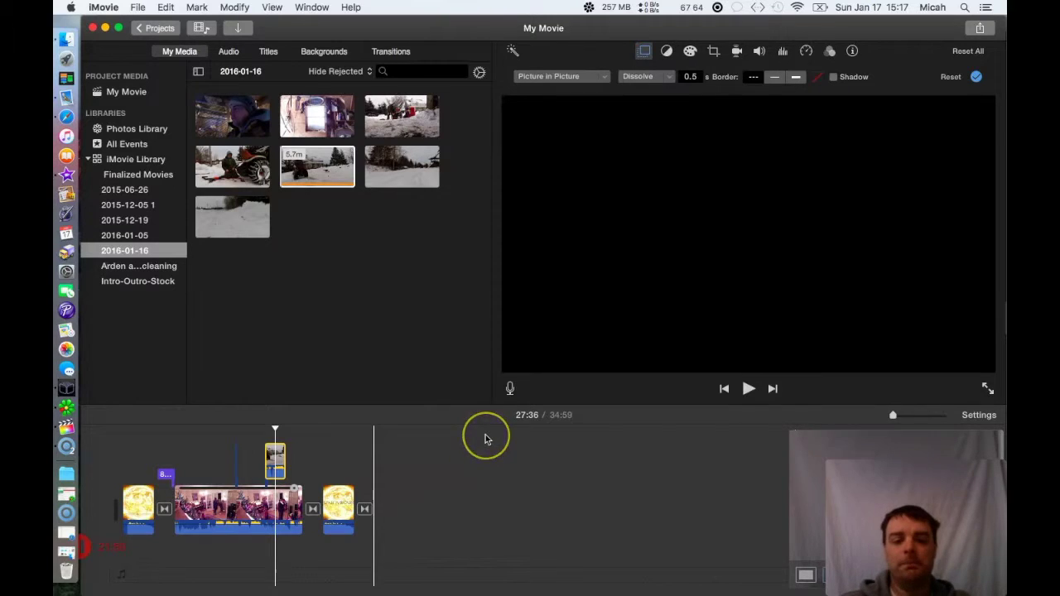